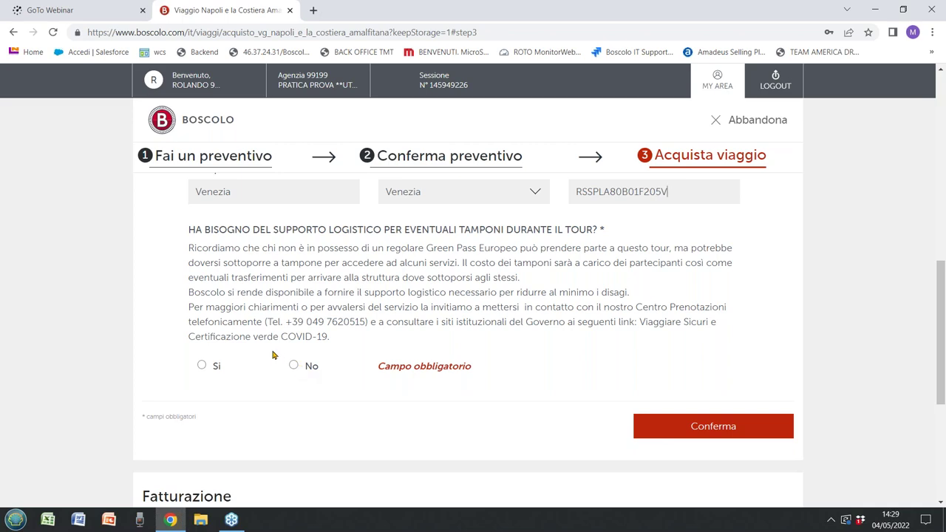
- Answer No to the logistic support question for swab tests and confirm the participant data
left_click(293, 370)
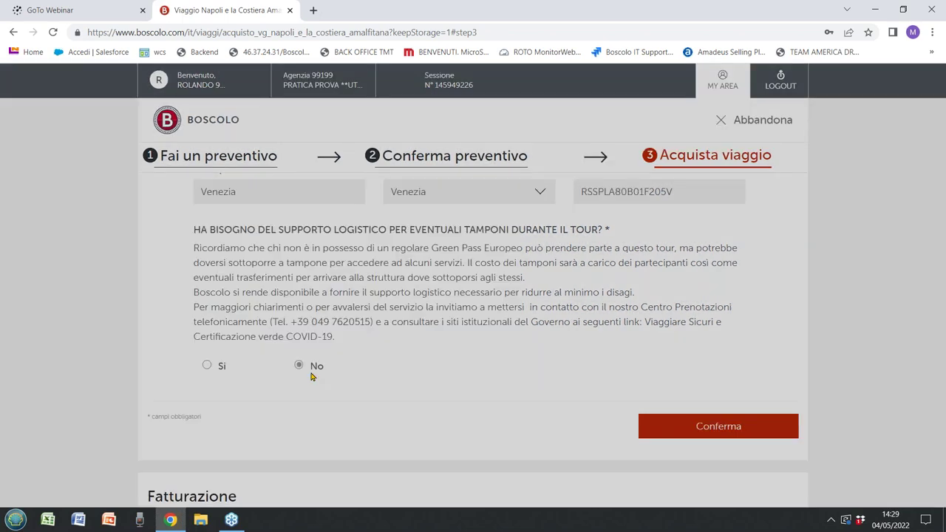
left_click(451, 344)
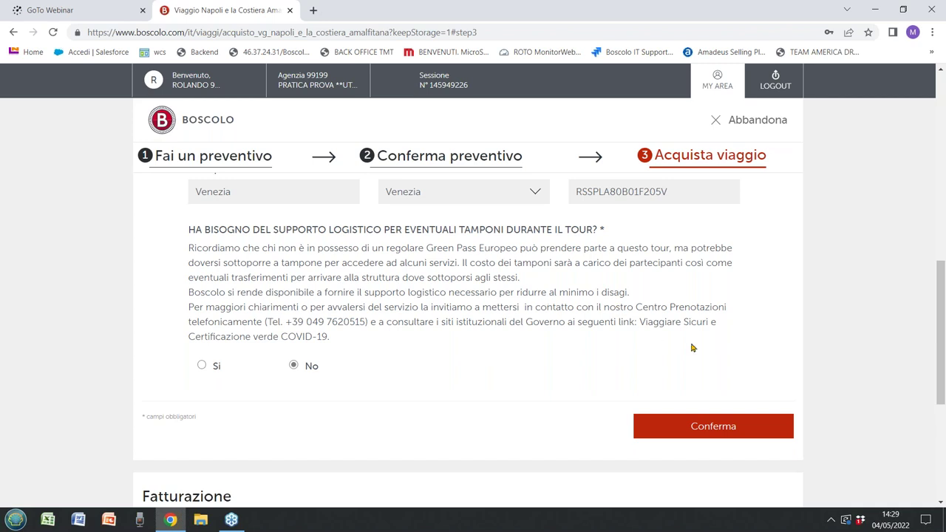
left_click(703, 427)
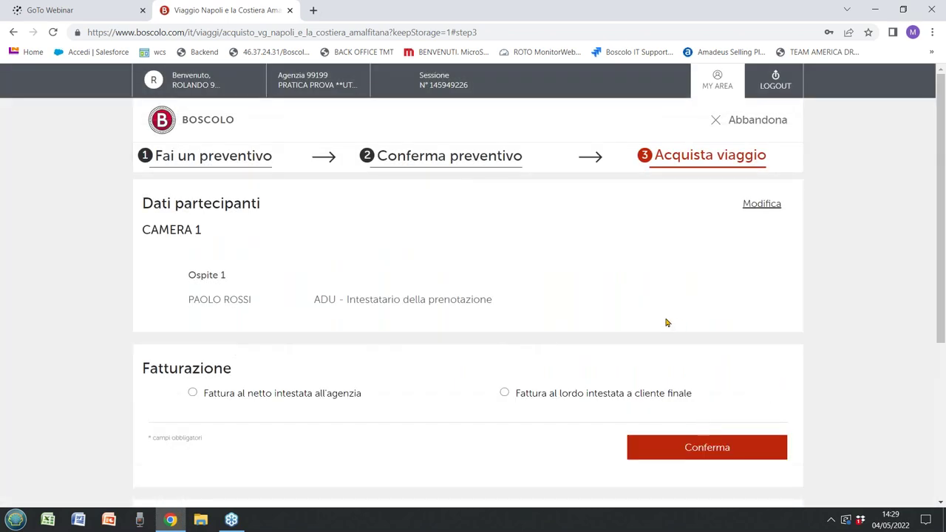
- Choose gross invoicing to the end customer, made out to Privato, and confirm the billing data and web delivery of the travel documents
scroll(640, 320, "down", 2)
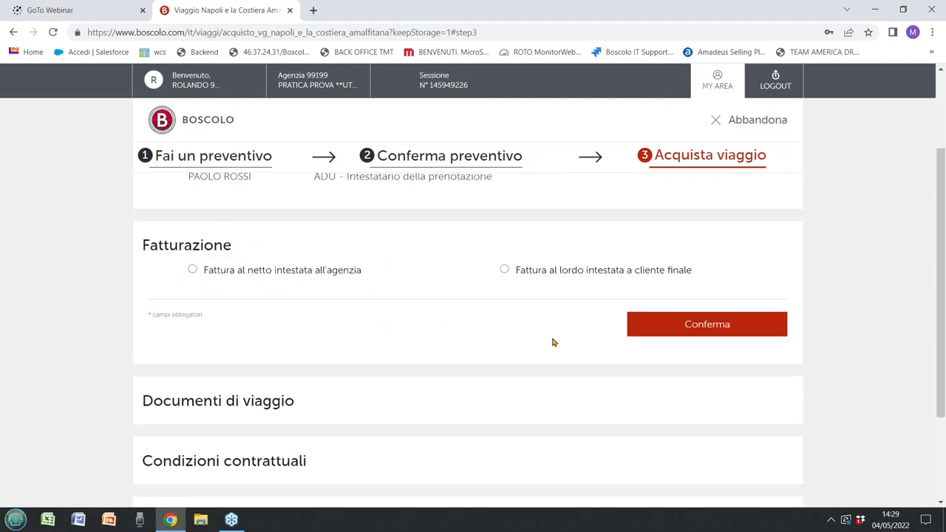
left_click(583, 273)
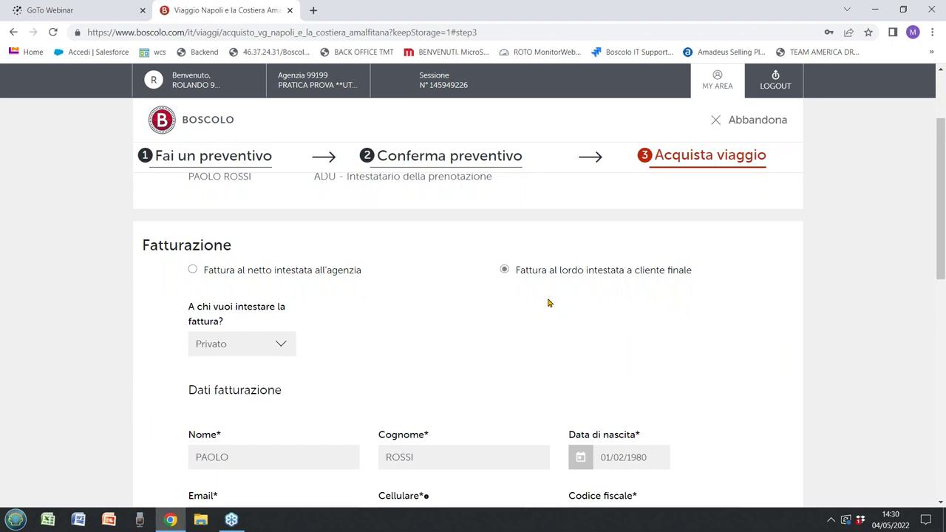
scroll(458, 273, "down", 2)
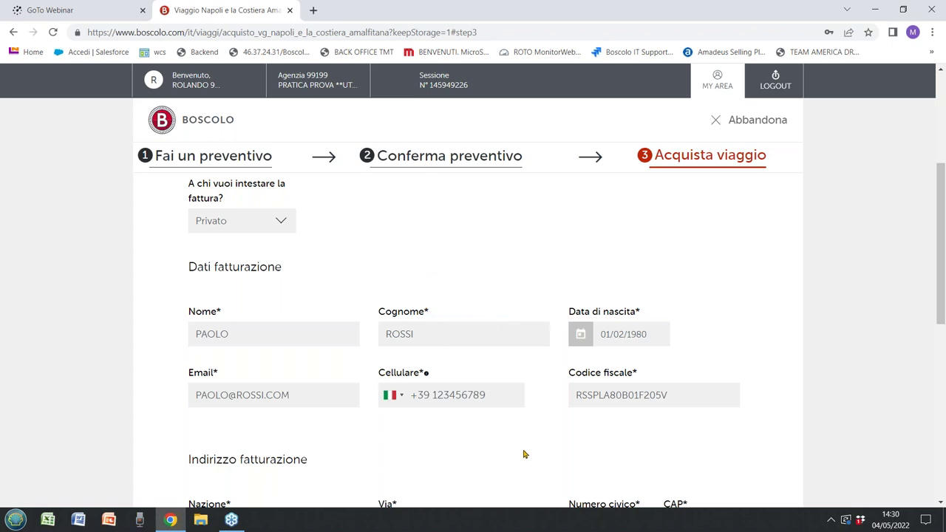
scroll(523, 454, "down", 4)
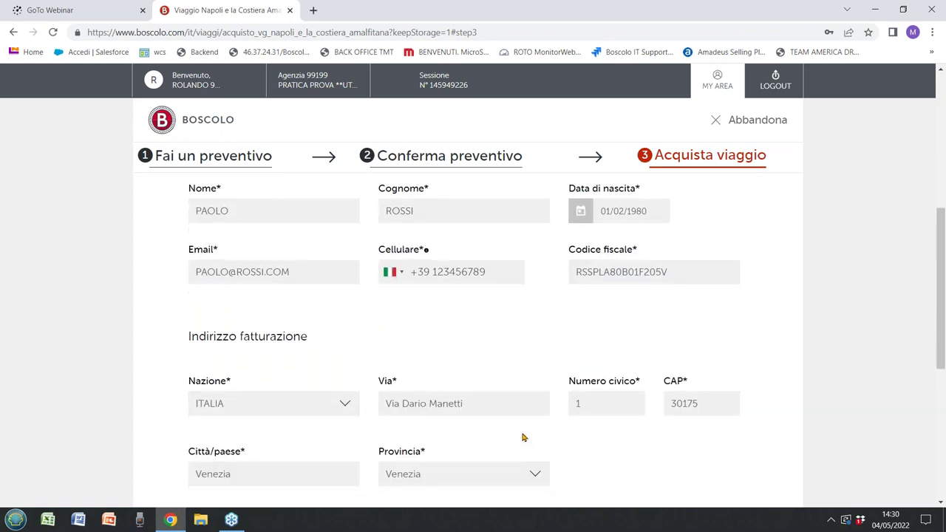
left_click(679, 373)
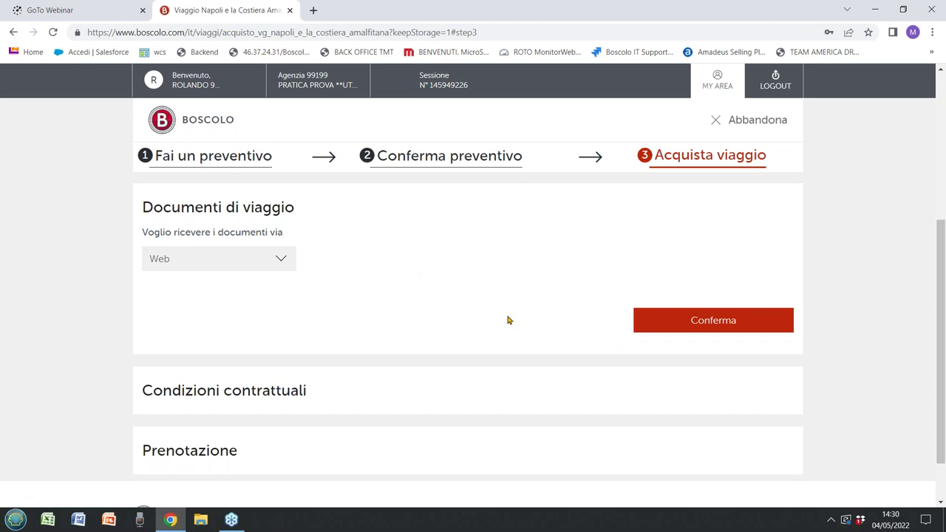
left_click(717, 325)
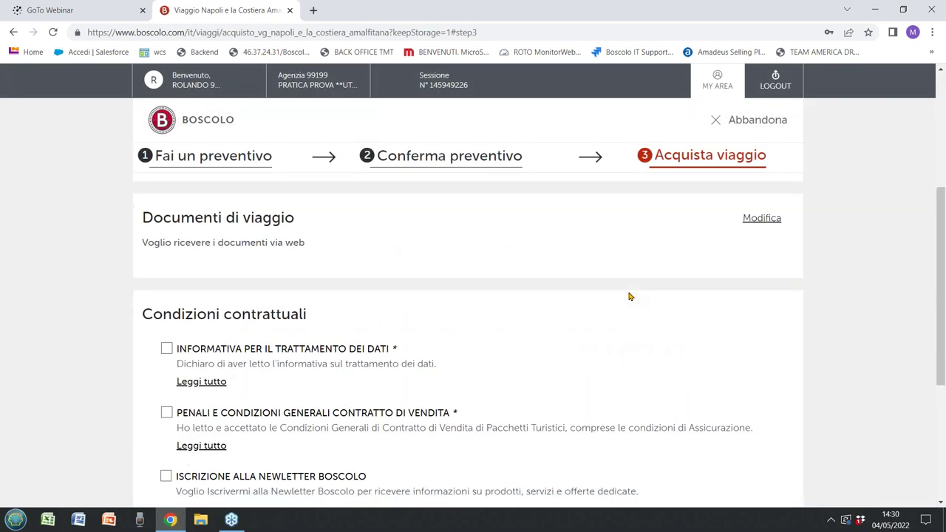
- Accept the data processing notice, the penalties and general sales conditions and the newsletter subscription, and confirm the contractual conditions
scroll(629, 296, "down", 1)
scroll(629, 296, "down", 1)
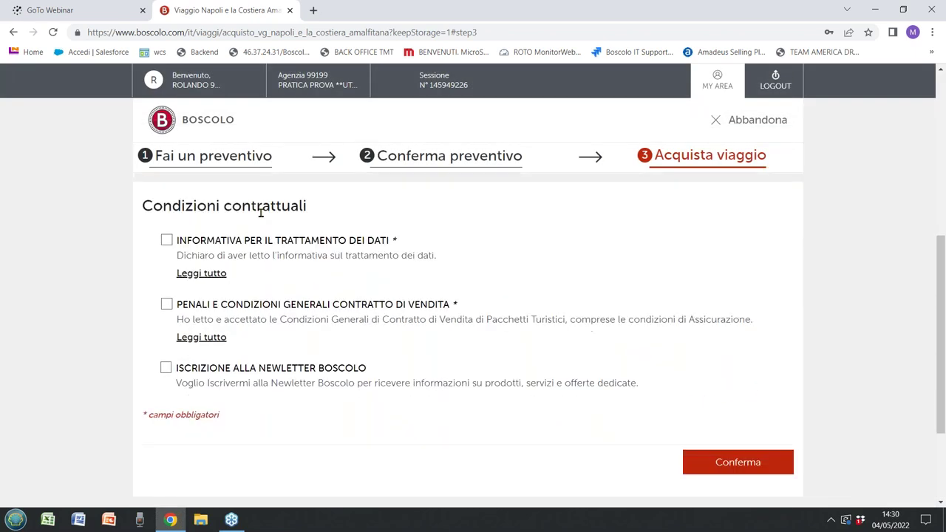
left_click(167, 241)
scroll(276, 255, "down", 1)
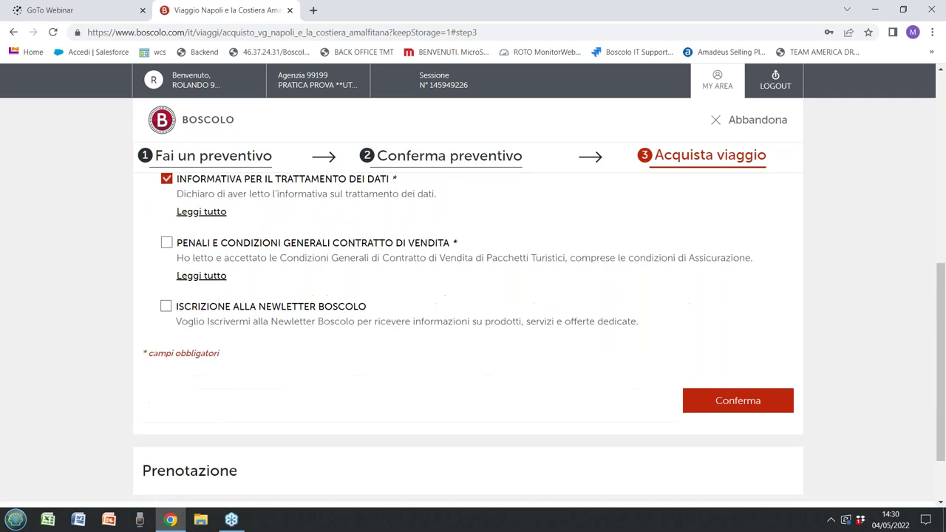
left_click(164, 243)
scroll(169, 245, "down", 1)
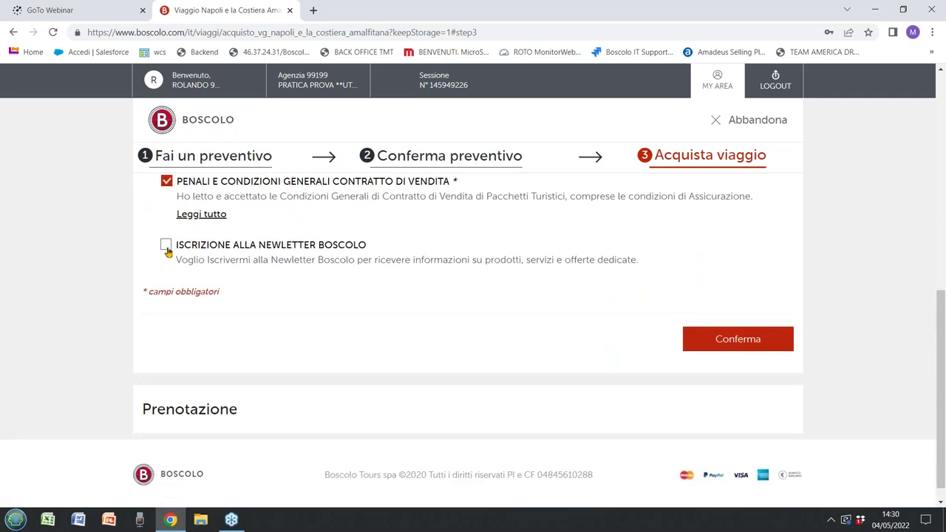
left_click(166, 249)
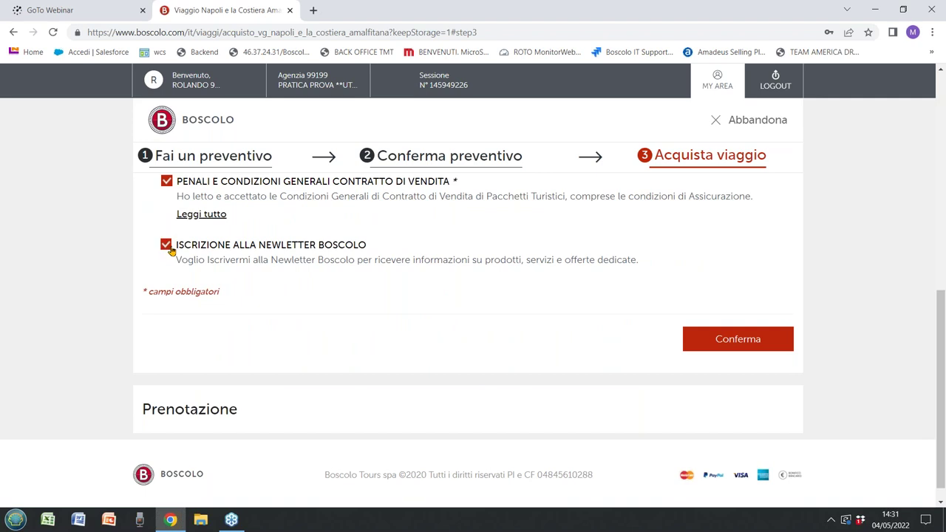
left_click(736, 342)
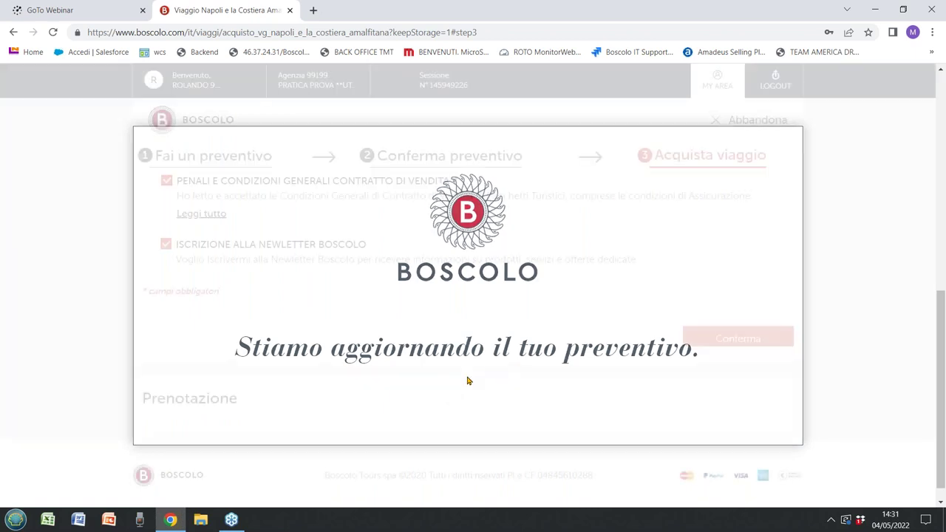
- Select payment according to the contractual conditions as the payment method
scroll(487, 374, "down", 1)
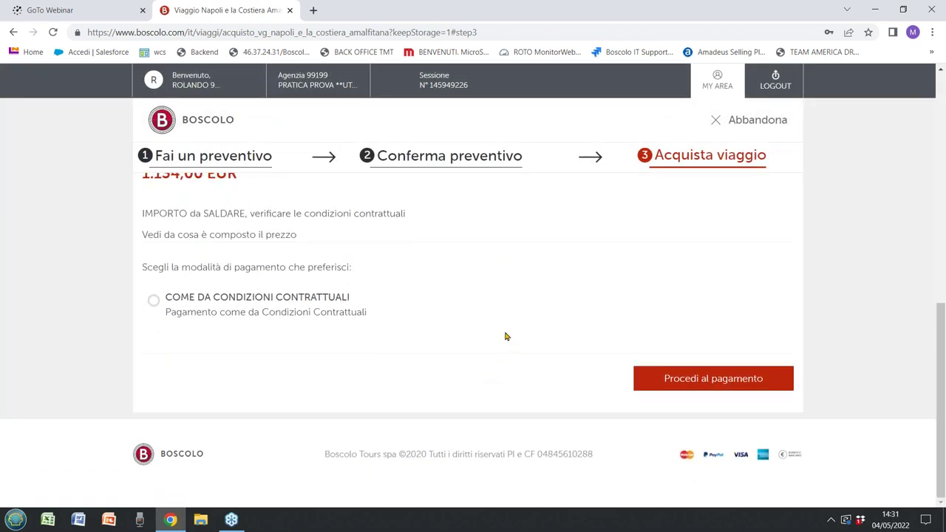
left_click(156, 304)
scroll(387, 334, "down", 1)
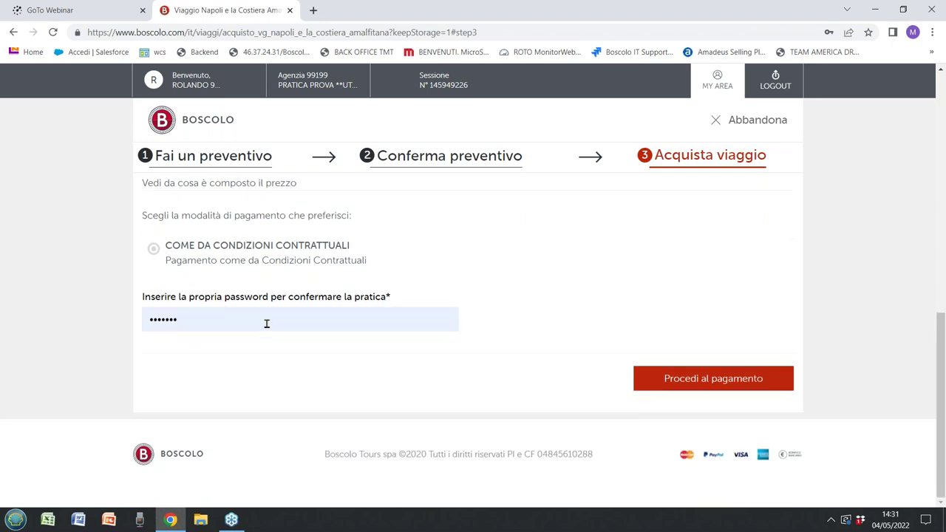
- Try to confirm the booking by entering the account password and proceeding to payment
left_click(267, 324)
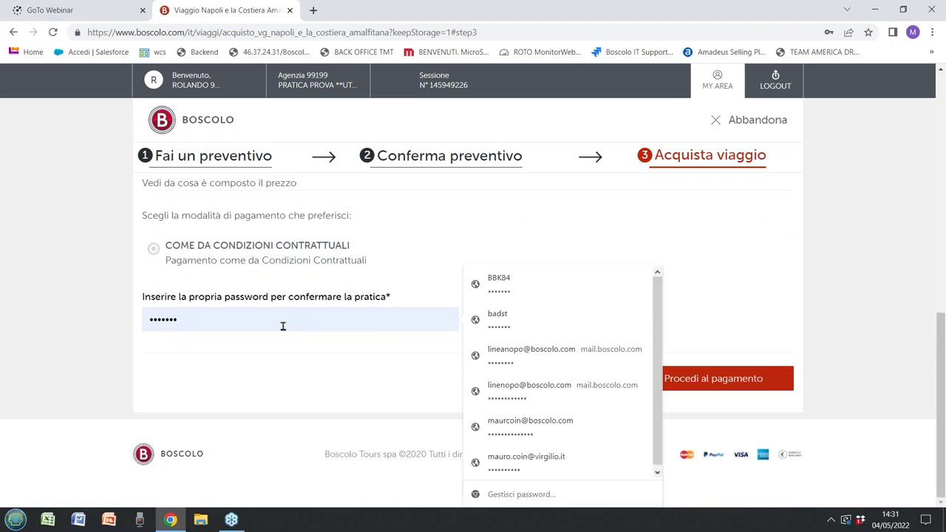
type("••")
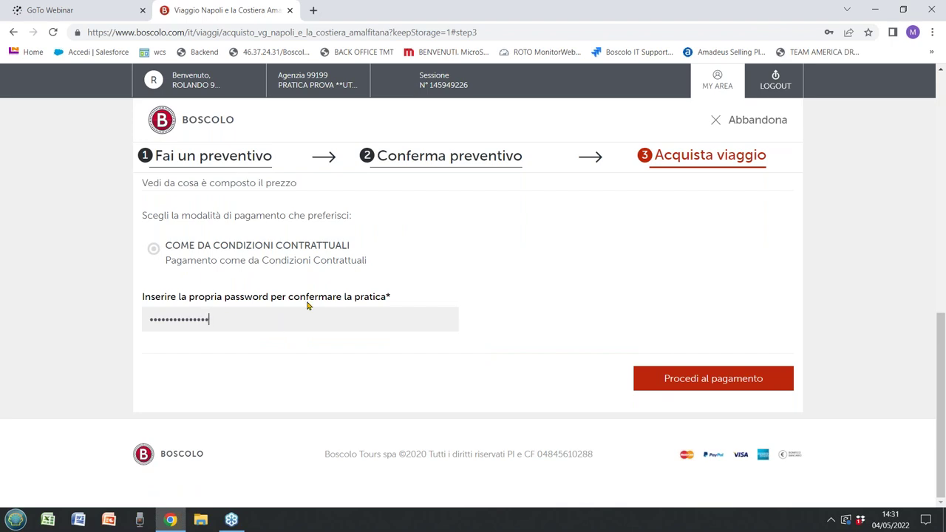
left_click(712, 381)
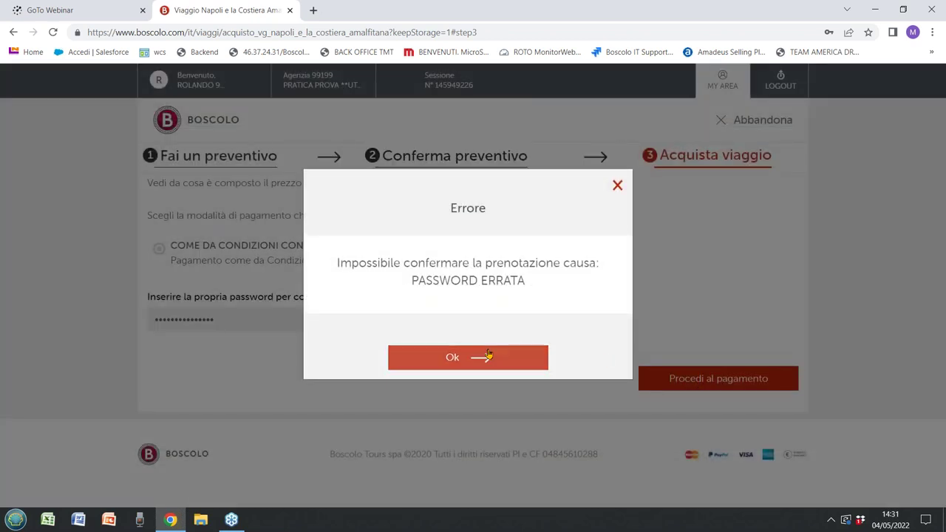
left_click(517, 357)
- Re-enter the account password, proceed to payment to confirm the booking, and decline updating the browser's saved password
left_click_drag(260, 325, 136, 322)
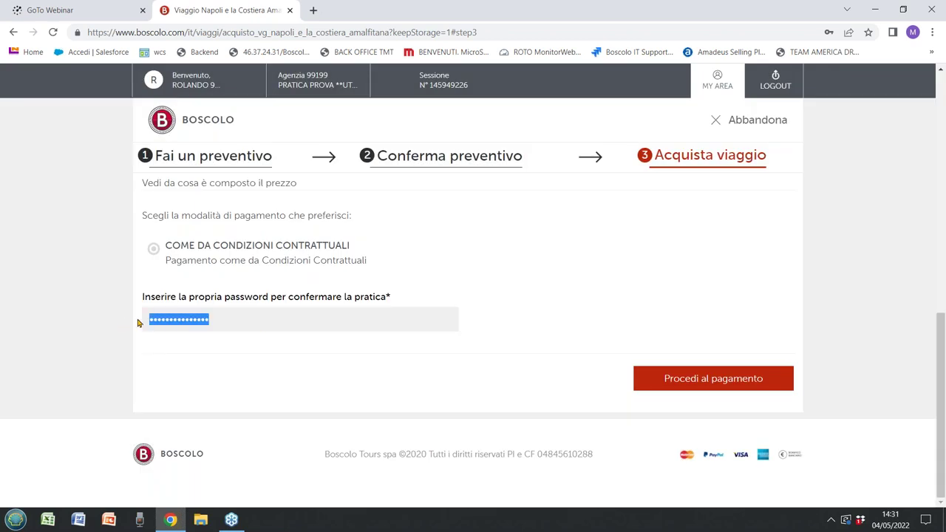
key("BackSpace")
type("••")
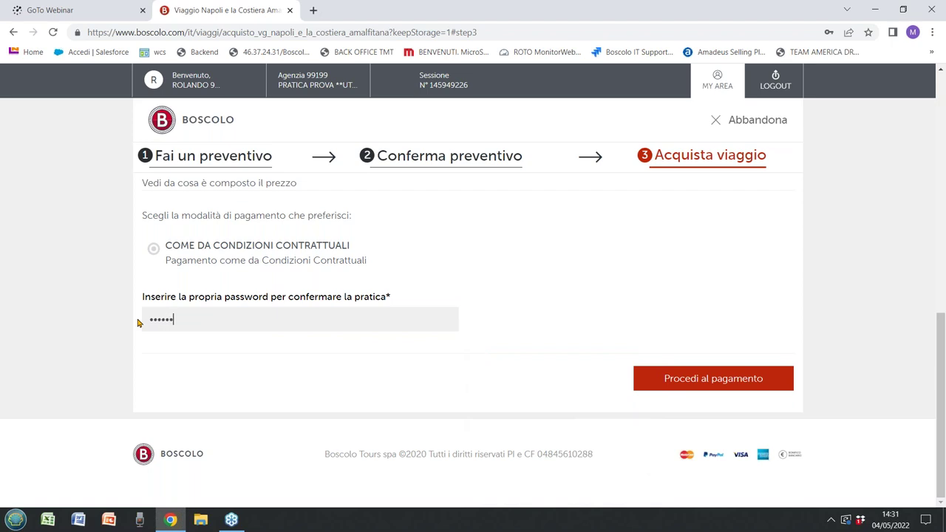
type("••••••")
left_click(684, 380)
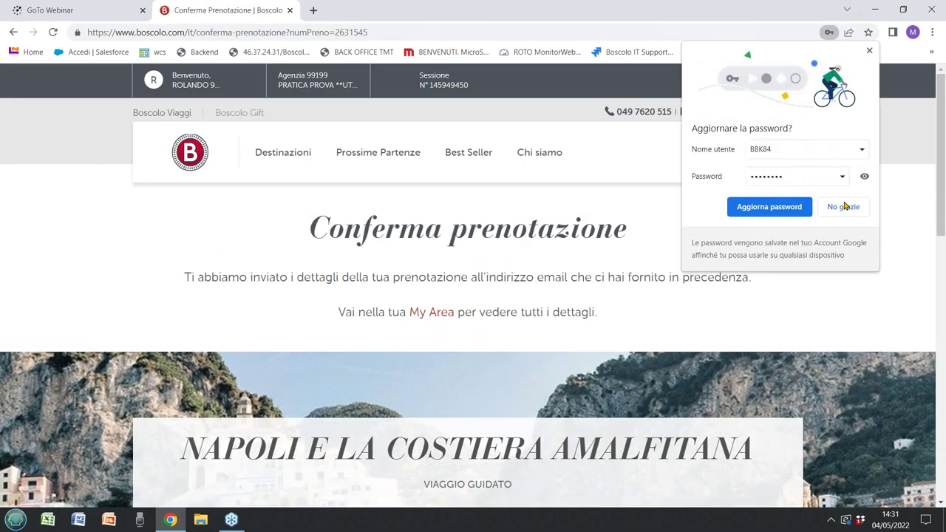
left_click(844, 207)
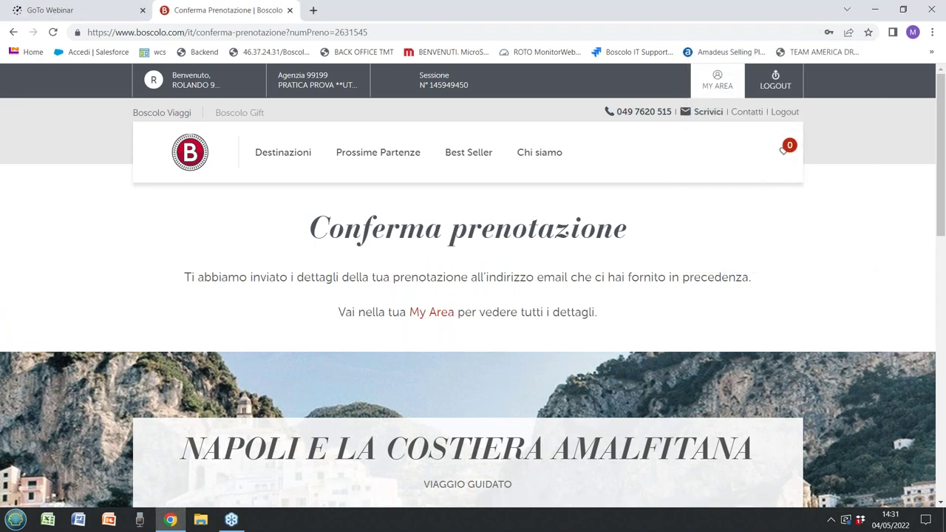
- Copy the booking number from the trip summary on the booking confirmation page
scroll(440, 312, "down", 2)
scroll(449, 283, "down", 3)
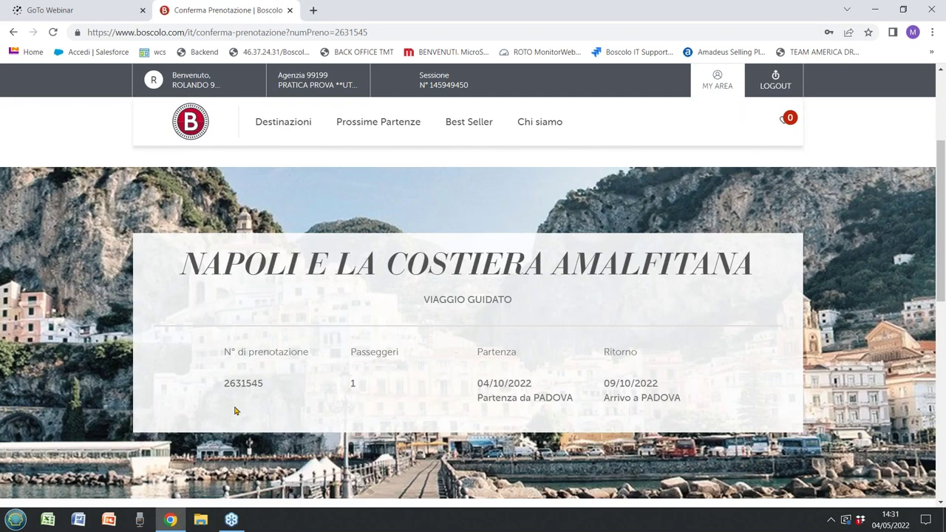
left_click_drag(226, 383, 270, 393)
key("ctrl+c")
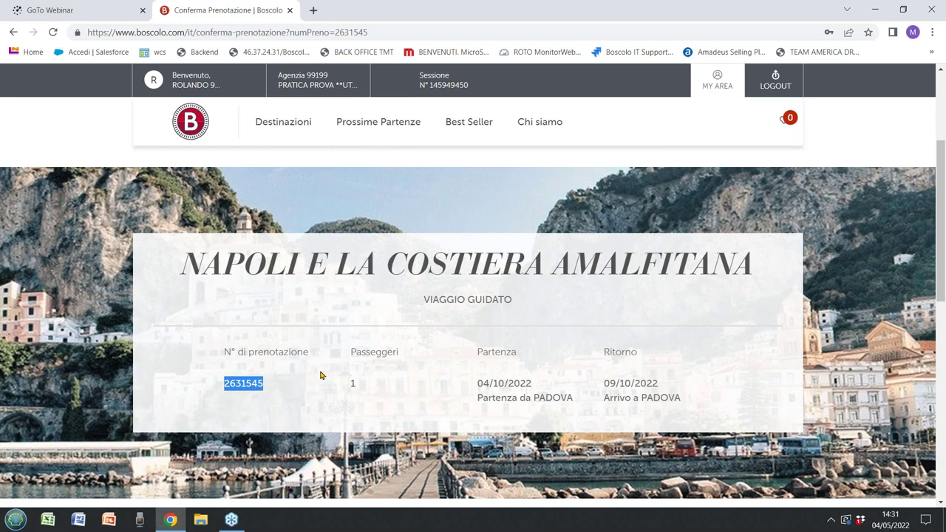
- Search the Viaggi di Boscolo bookings in My Area using the copied booking number
scroll(320, 375, "up", 4)
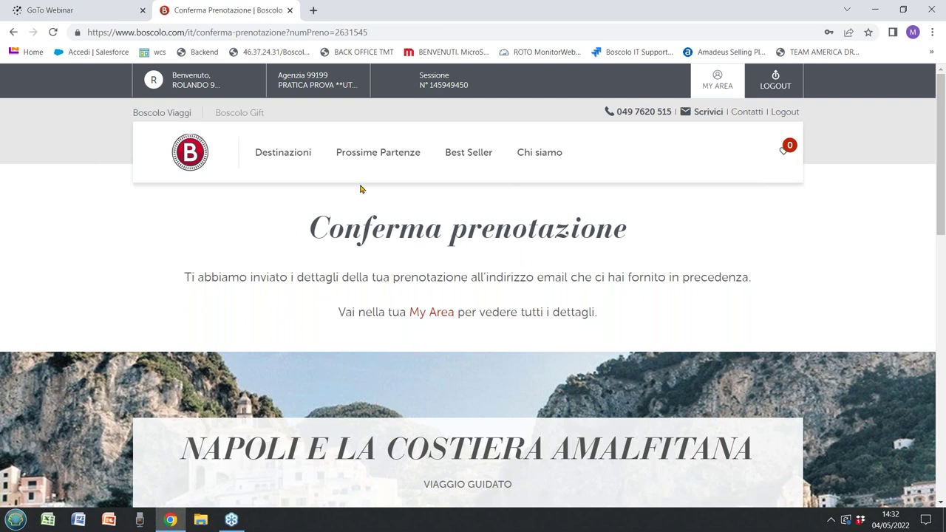
left_click(723, 78)
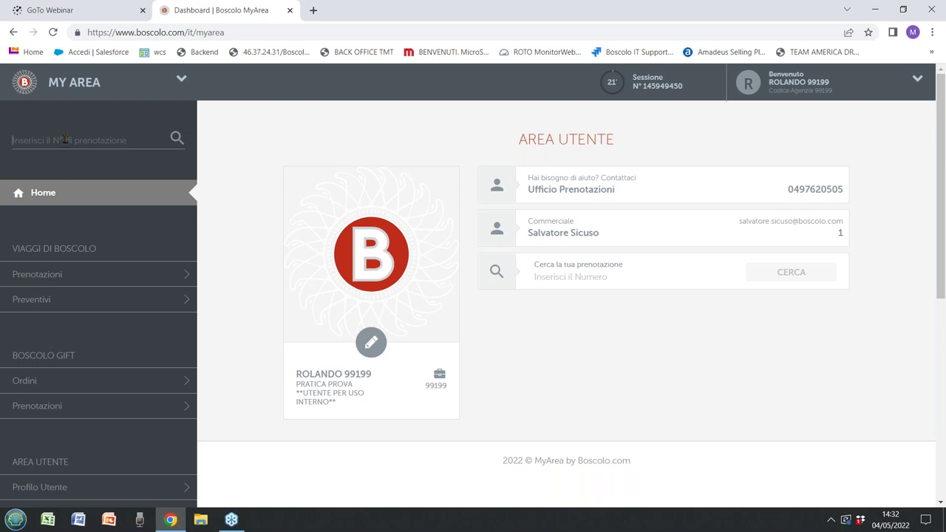
left_click(45, 277)
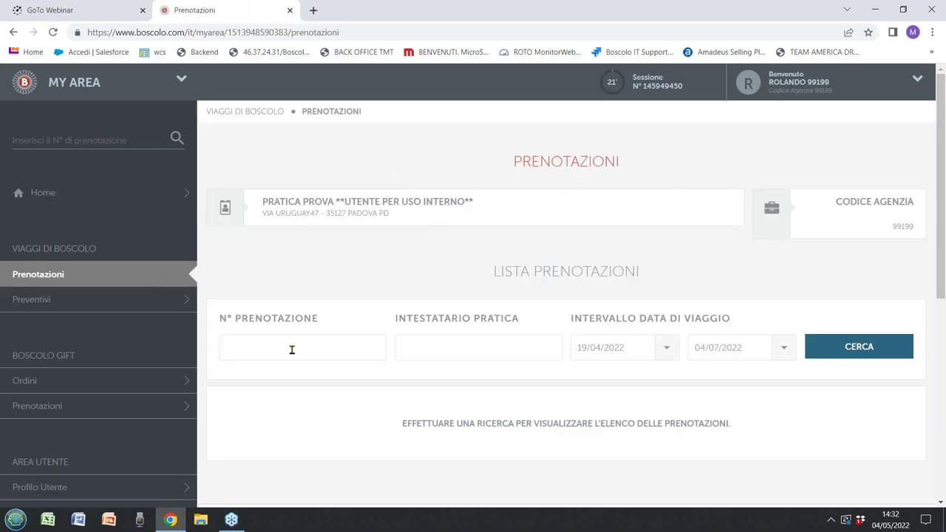
left_click(292, 349)
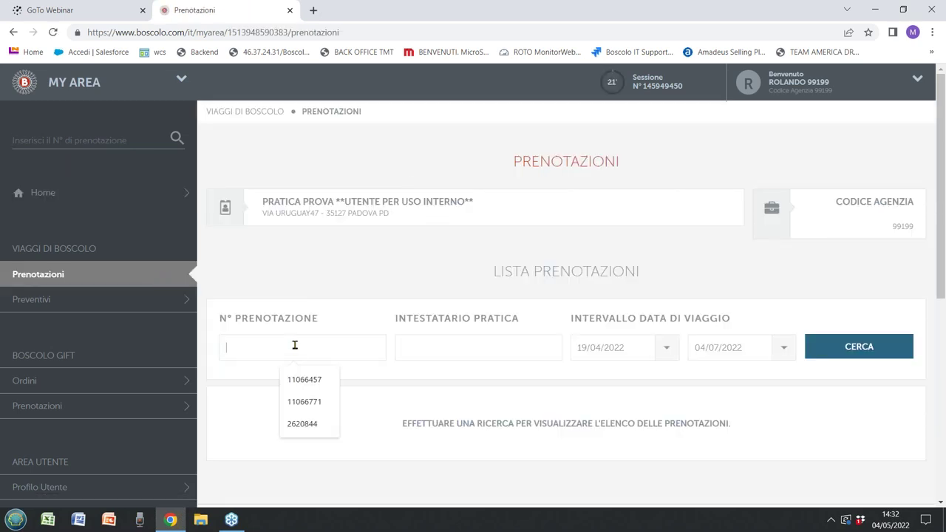
key("ctrl+v")
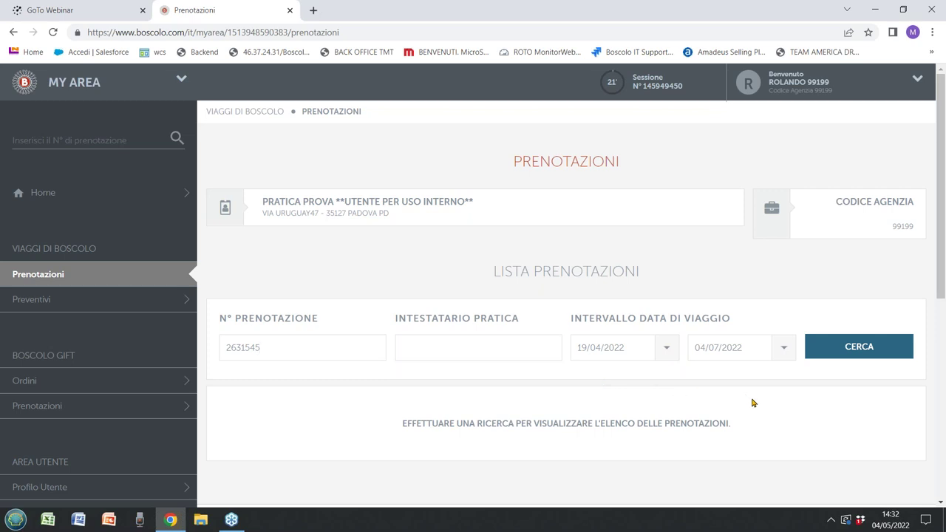
left_click(827, 349)
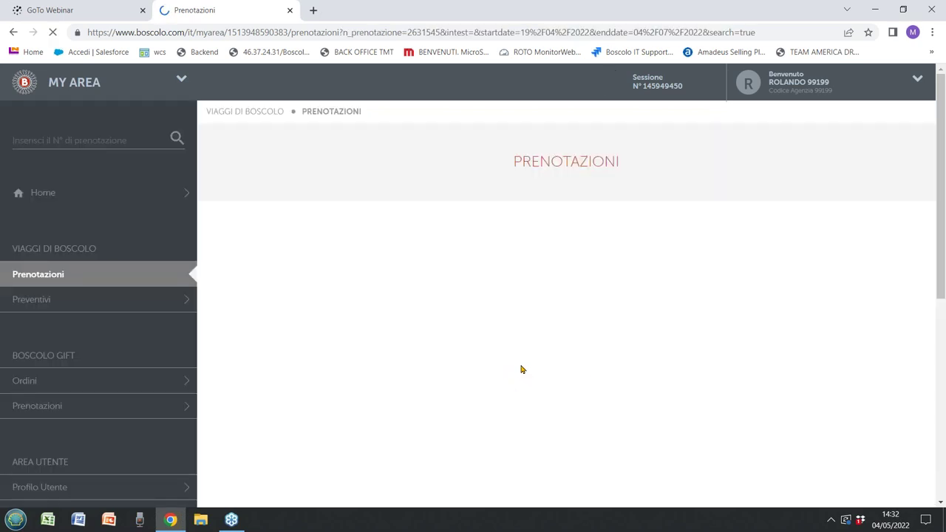
- Open the details of the Napoli e la Costiera Amalfitana booking and review its statement preview and commissions per service
scroll(521, 369, "down", 1)
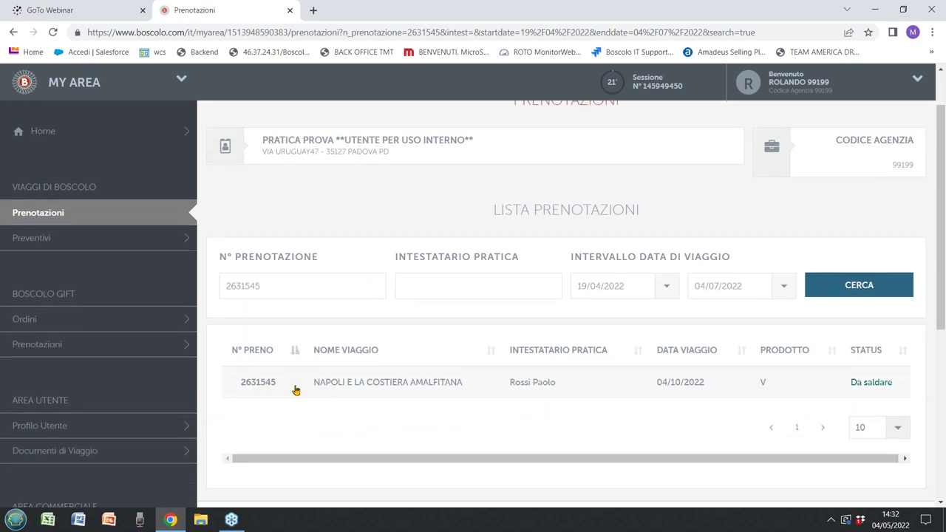
left_click(252, 382)
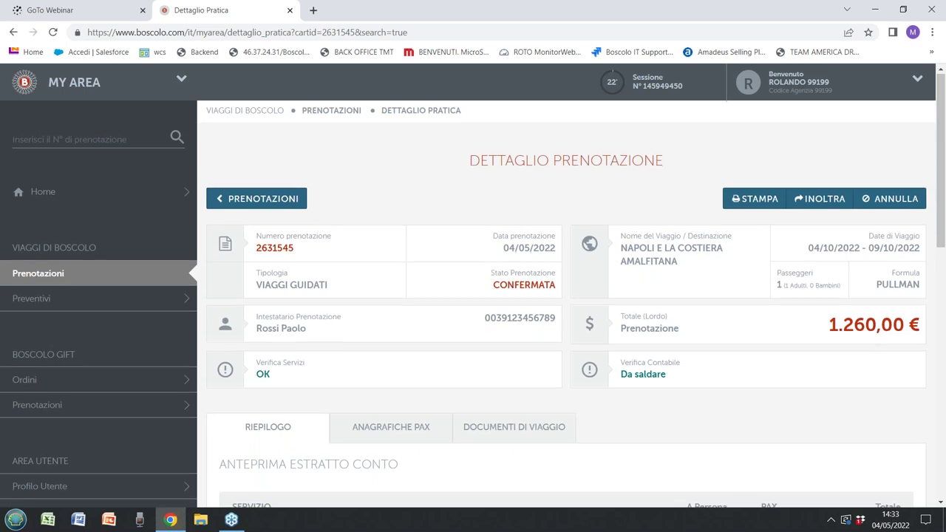
scroll(866, 344, "down", 3)
scroll(747, 415, "down", 3)
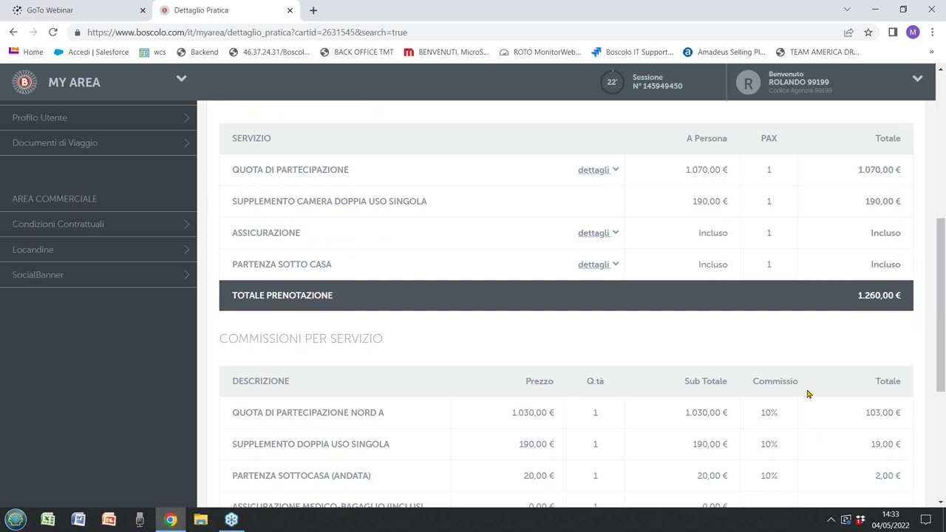
scroll(809, 391, "down", 2)
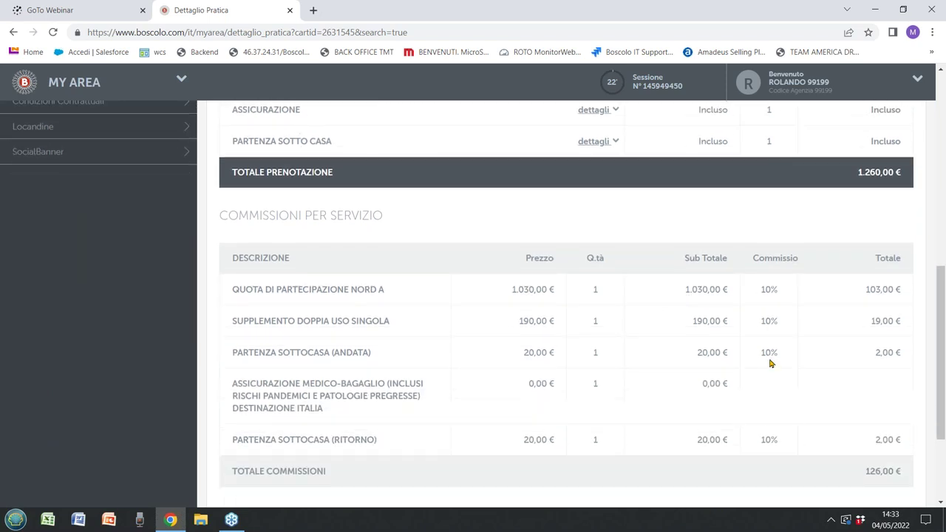
- Examine the booking's commissions per service, total commissions and agency net total against its statement preview
scroll(769, 362, "down", 1)
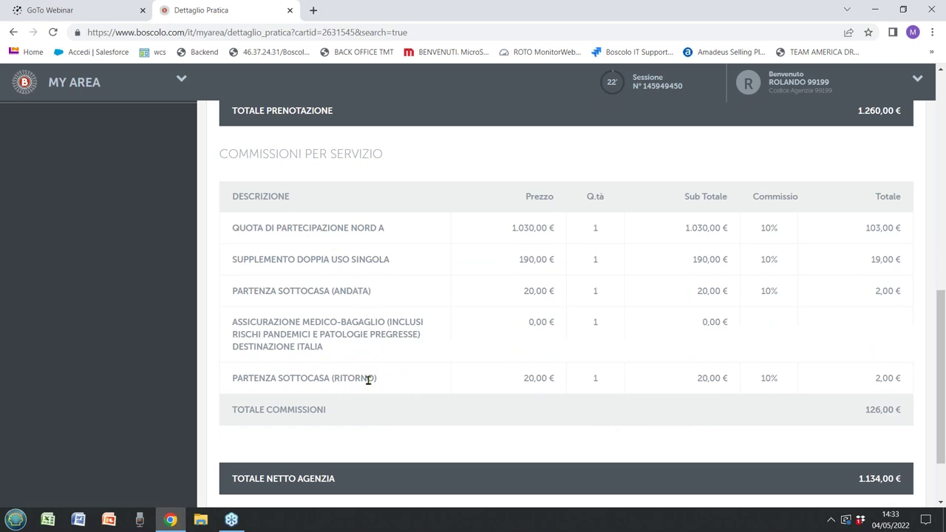
scroll(566, 212, "up", 3)
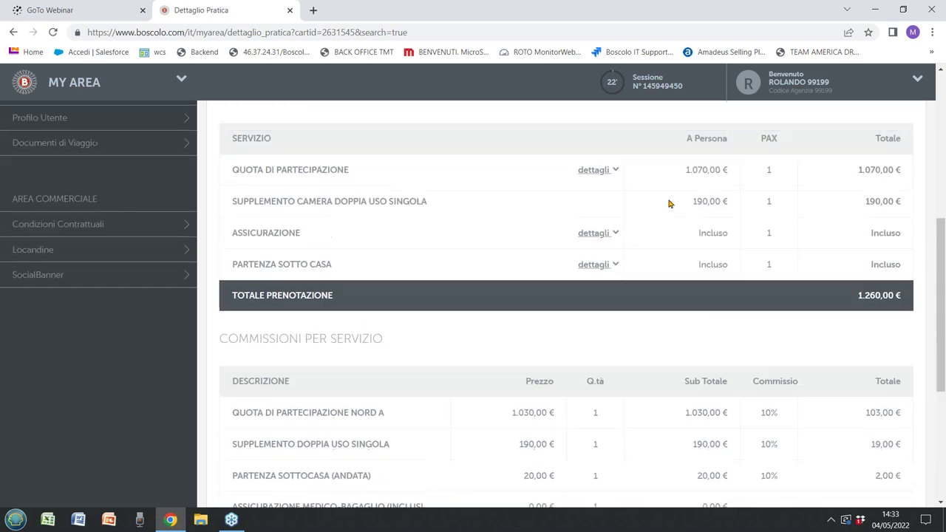
scroll(658, 219, "down", 3)
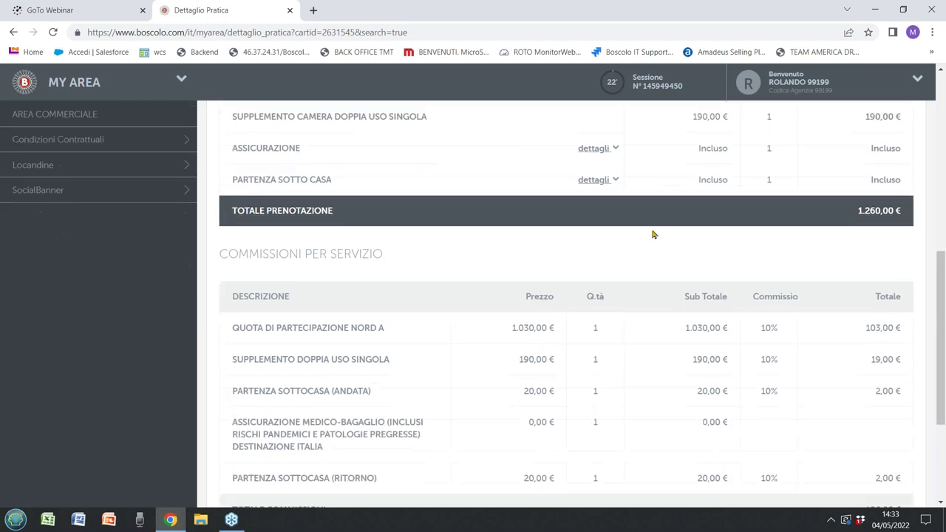
scroll(679, 387, "down", 1)
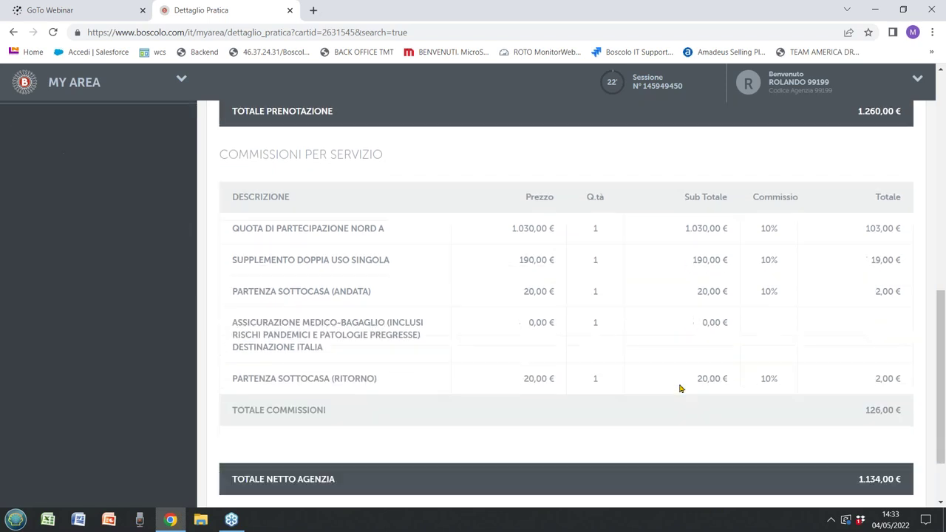
scroll(680, 385, "down", 2)
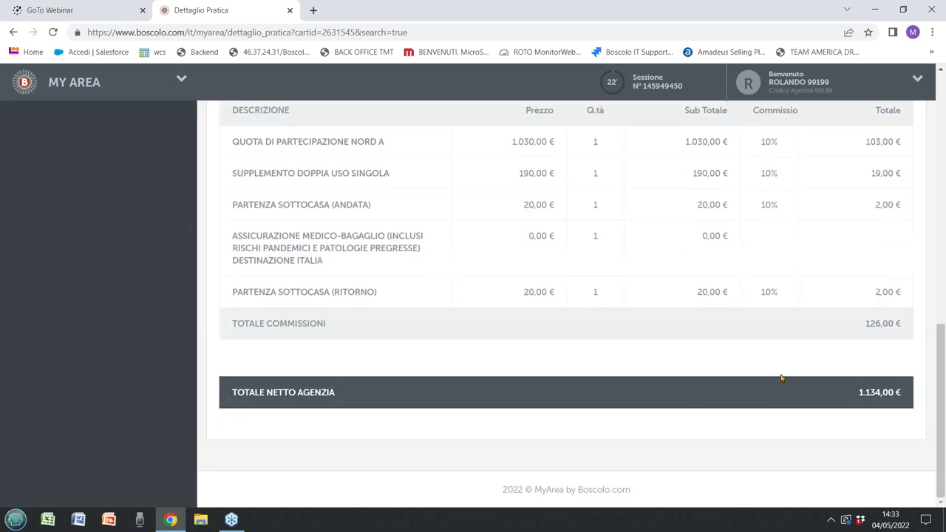
scroll(853, 403, "up", 8)
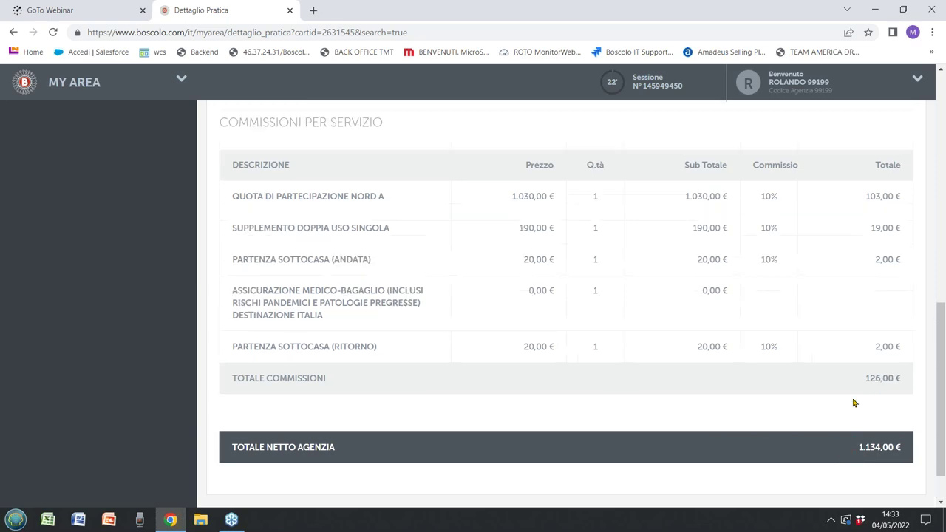
scroll(853, 395, "up", 2)
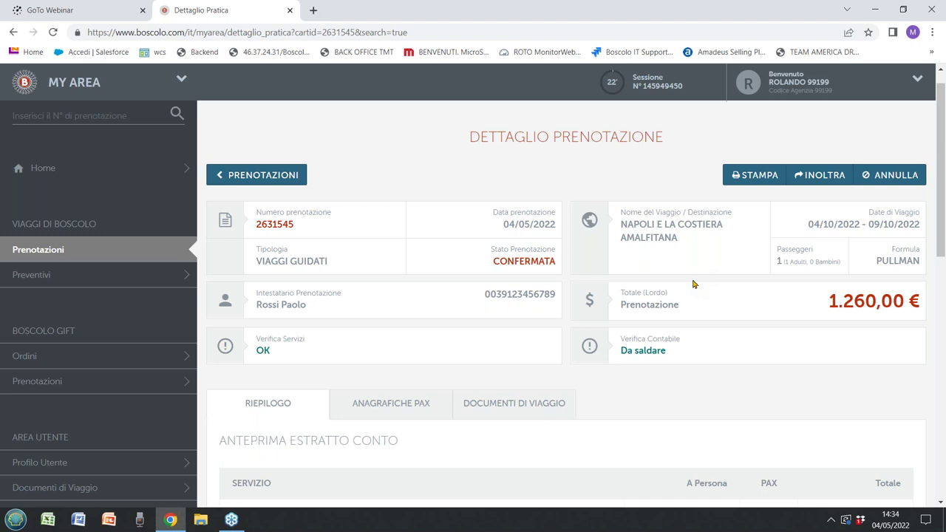
- View the booking's passenger details and travel documents, and return to its summary
scroll(693, 282, "down", 2)
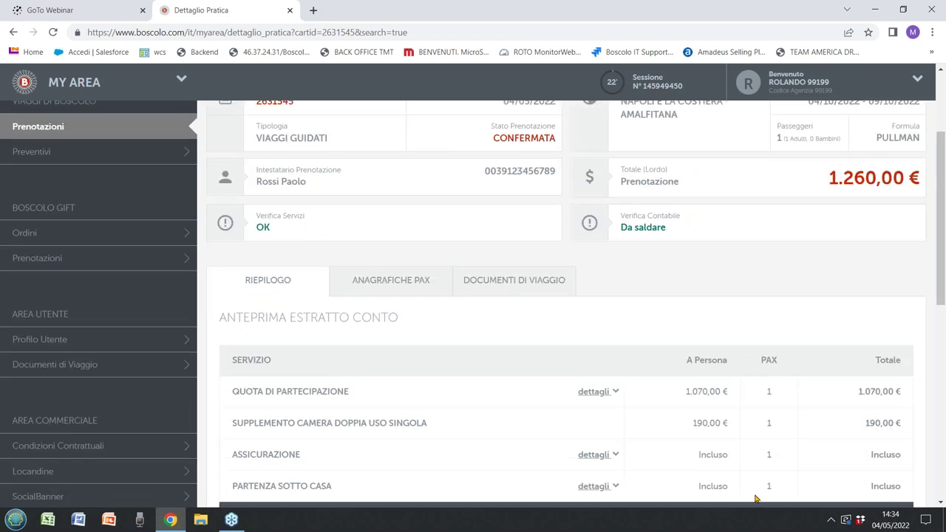
left_click(397, 292)
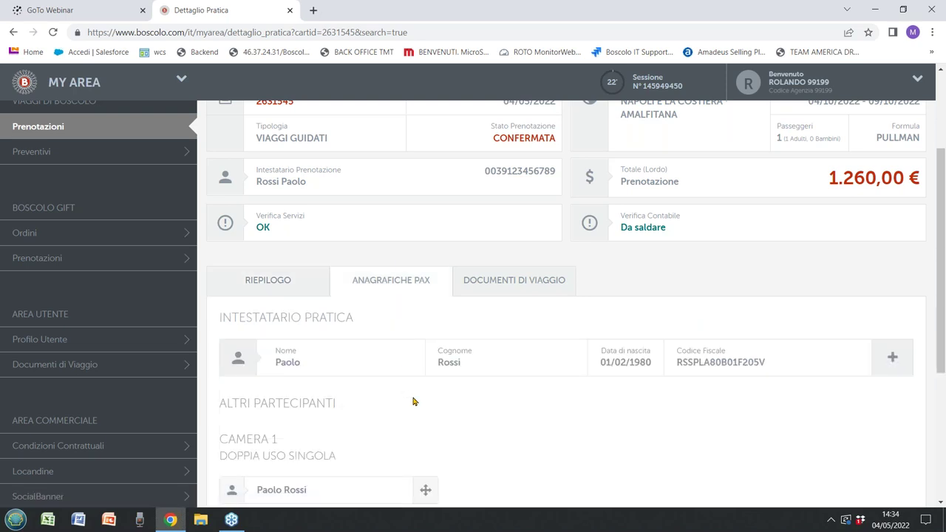
left_click(492, 284)
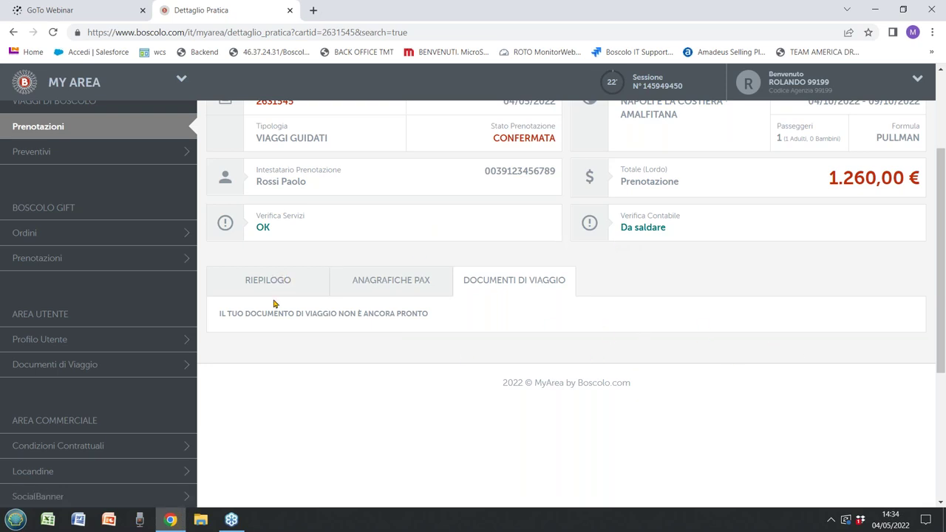
left_click(309, 293)
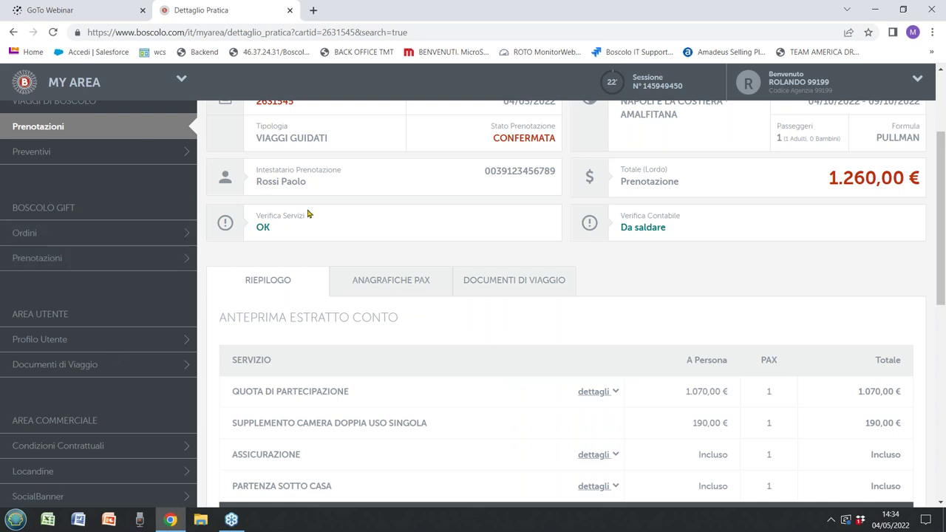
- Search the Viaggi di Boscolo quotes with a travel date from 01/05/2022
left_click(133, 153)
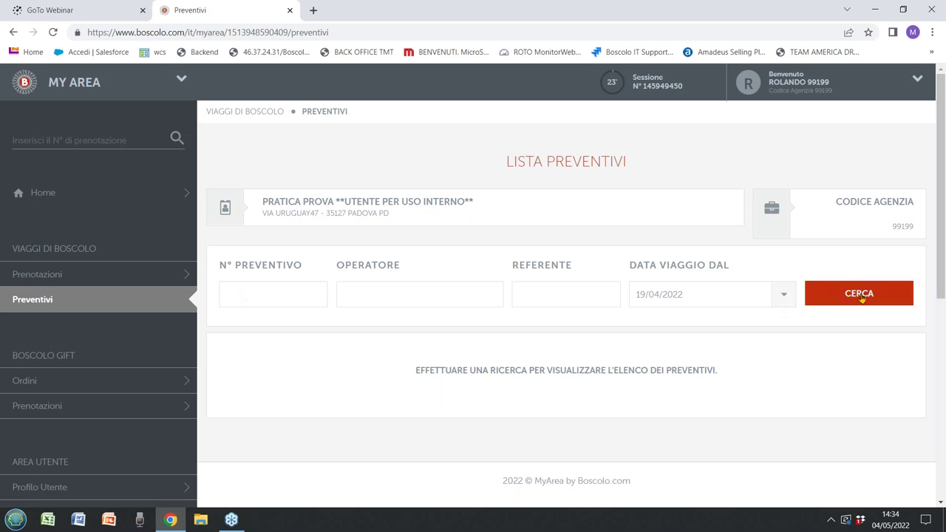
left_click(787, 294)
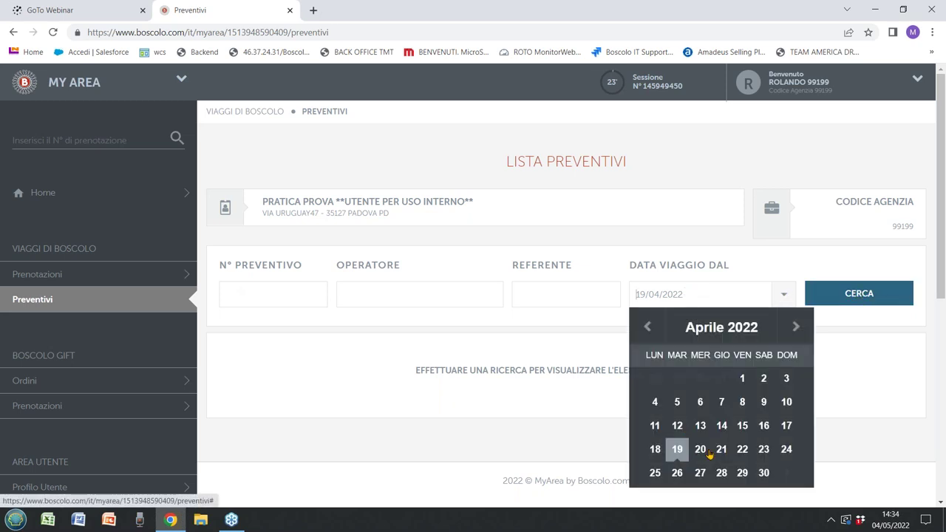
left_click(798, 328)
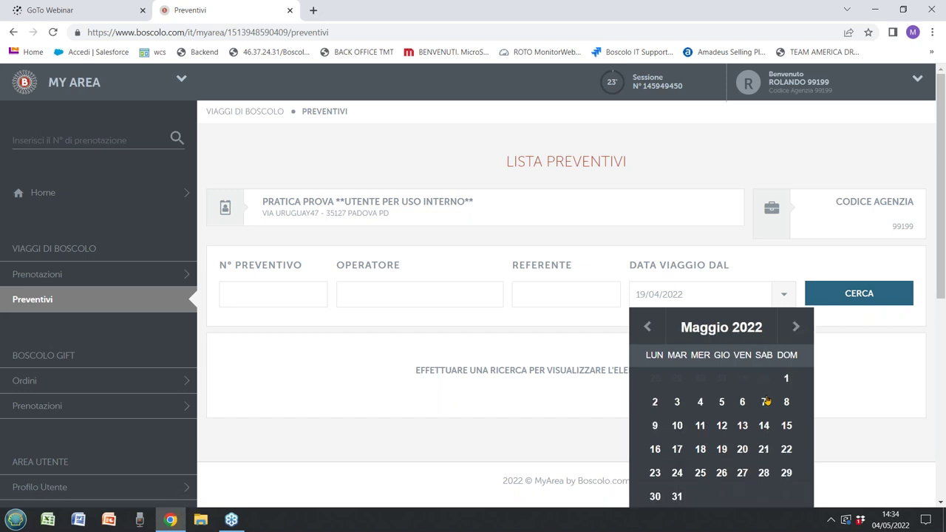
left_click(786, 379)
left_click(853, 300)
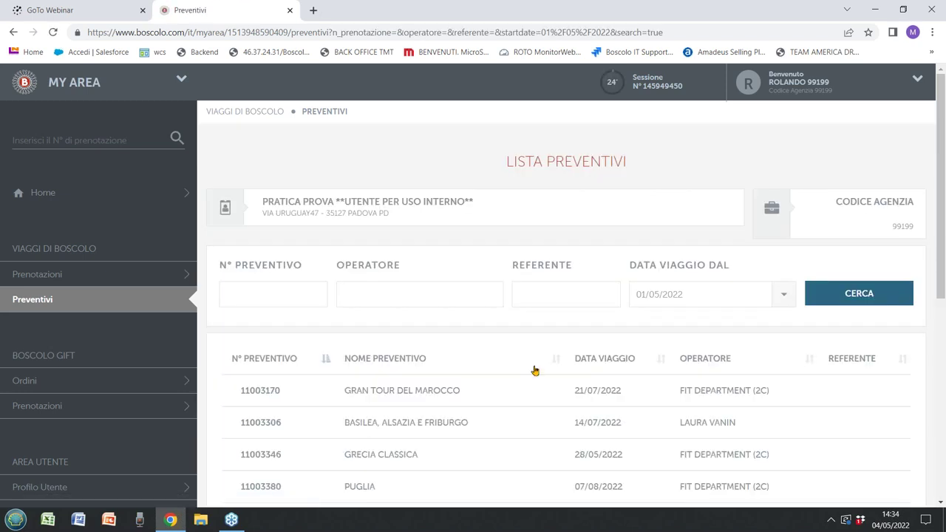
- Examine the list of found quotes with their names, travel dates and operators
scroll(535, 371, "down", 1)
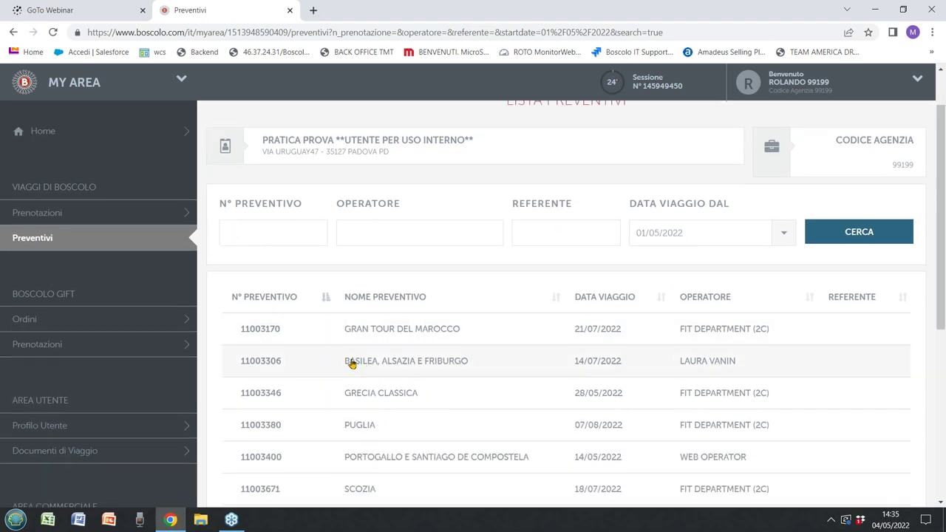
scroll(409, 355, "down", 5)
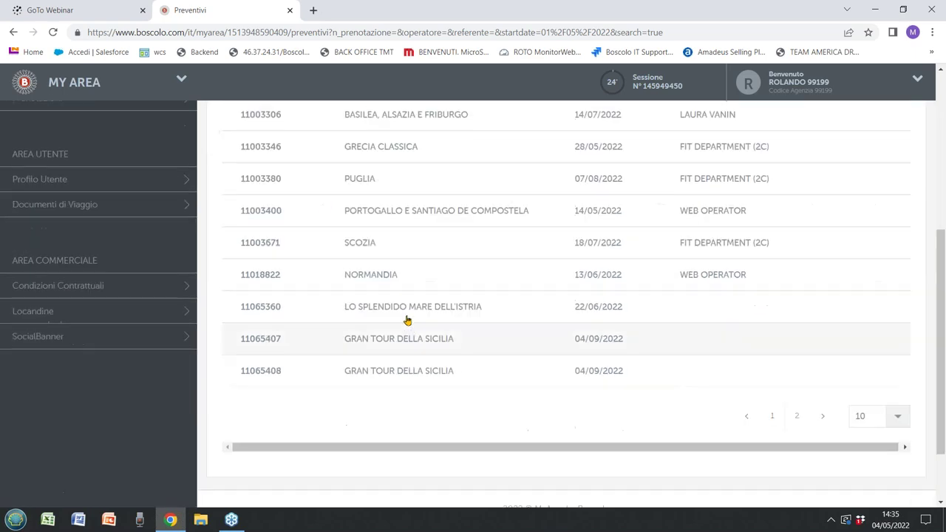
scroll(407, 303, "up", 2)
scroll(407, 291, "up", 4)
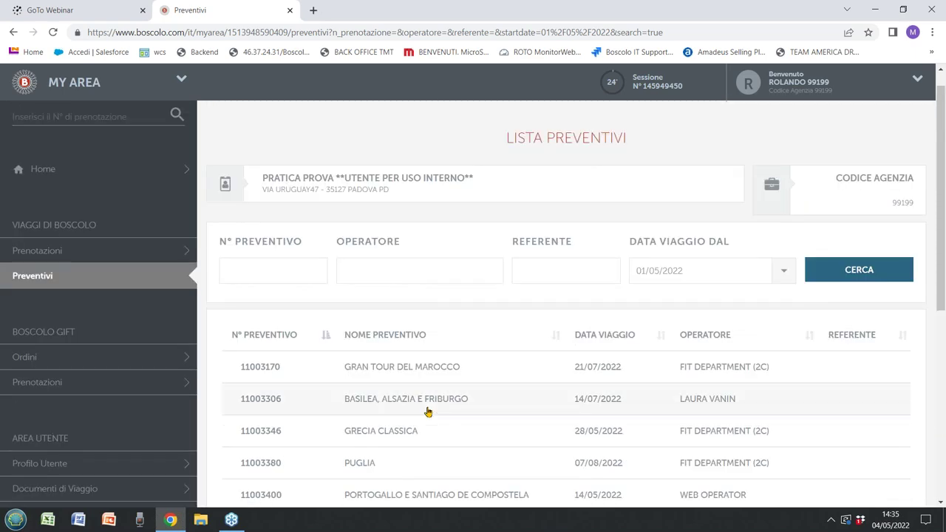
scroll(428, 409, "down", 3)
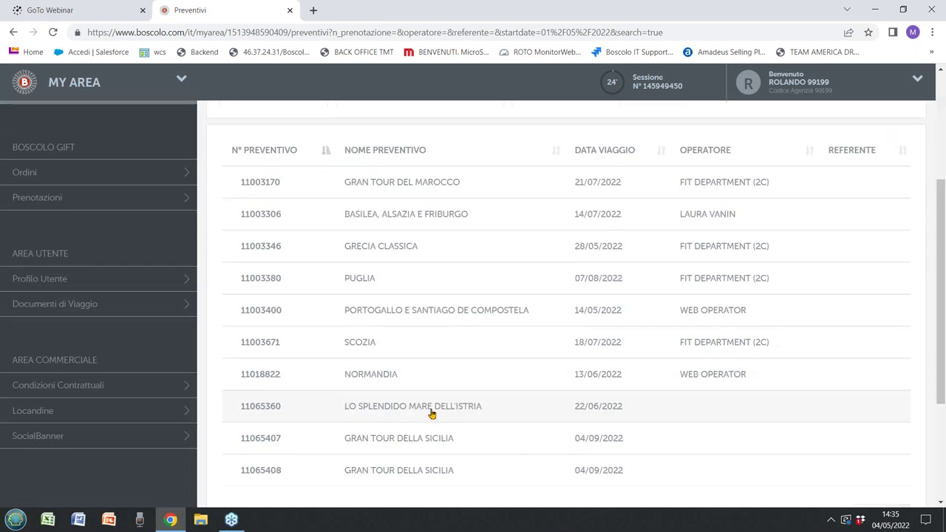
scroll(430, 413, "down", 1)
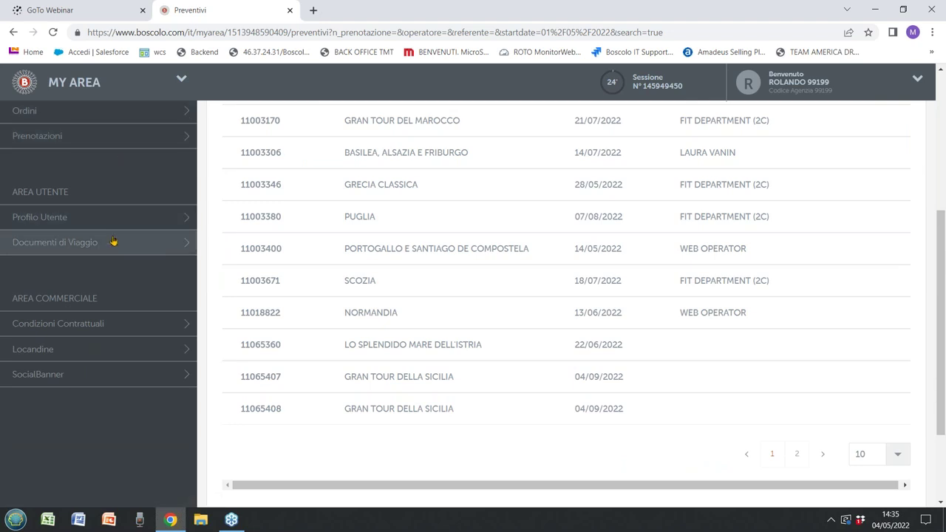
- Open the agency's Condizioni Contrattuali and review the web and voice commissions and the general sales conditions document
scroll(111, 255, "down", 1)
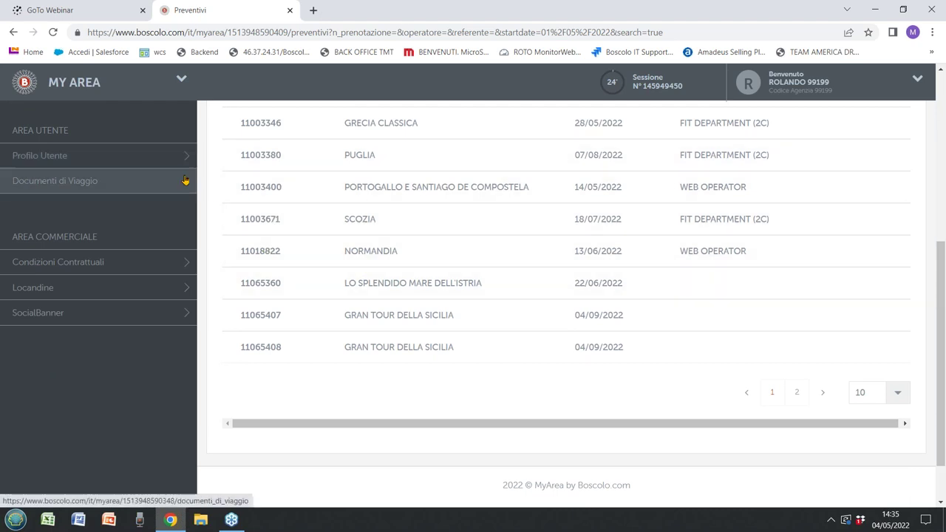
scroll(186, 177, "down", 1)
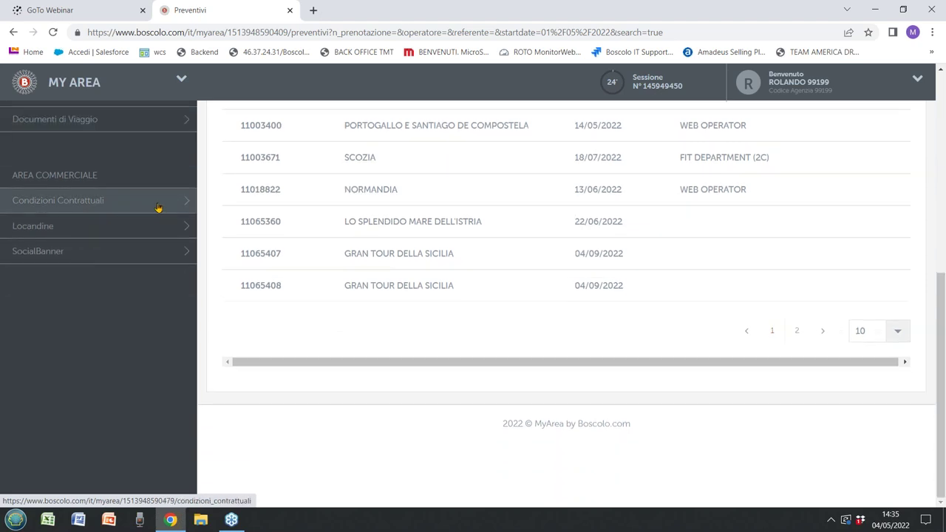
left_click(157, 208)
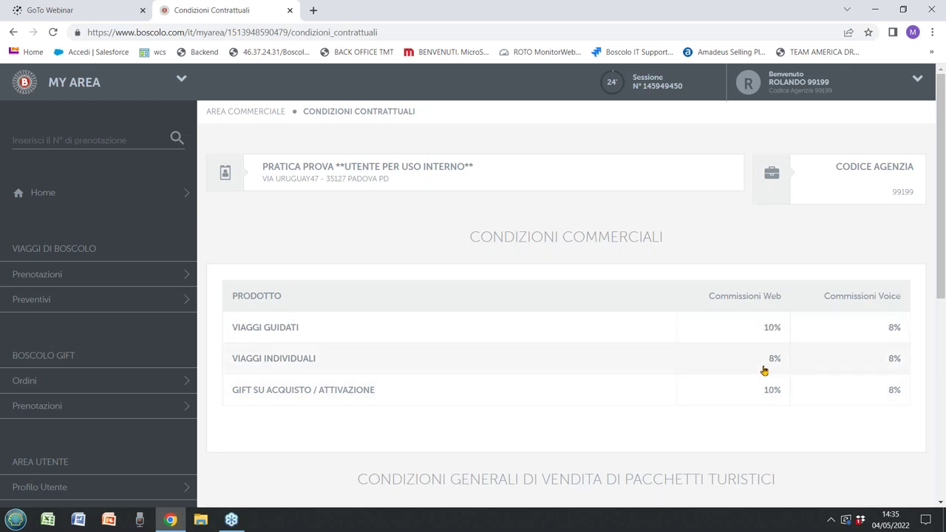
scroll(746, 370, "down", 2)
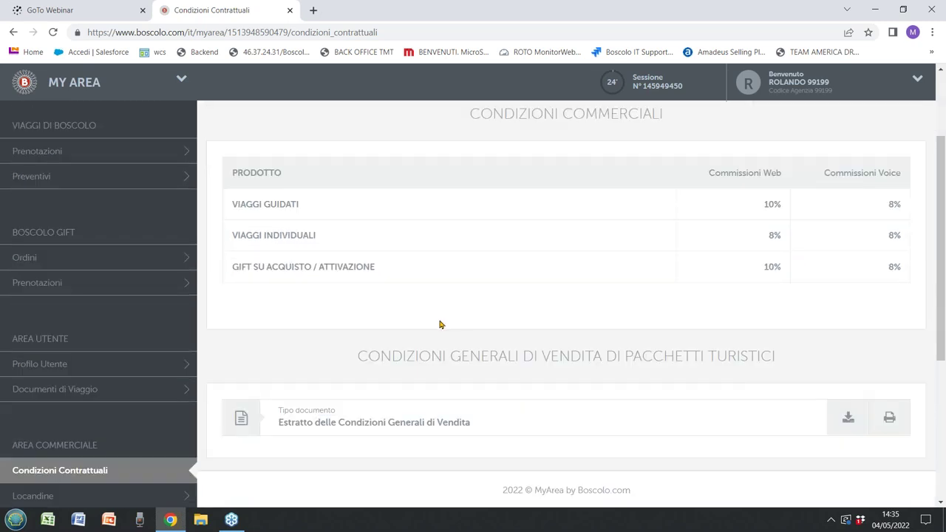
- Open the Locandine section and browse the general travel posters available for download
scroll(82, 222, "down", 4)
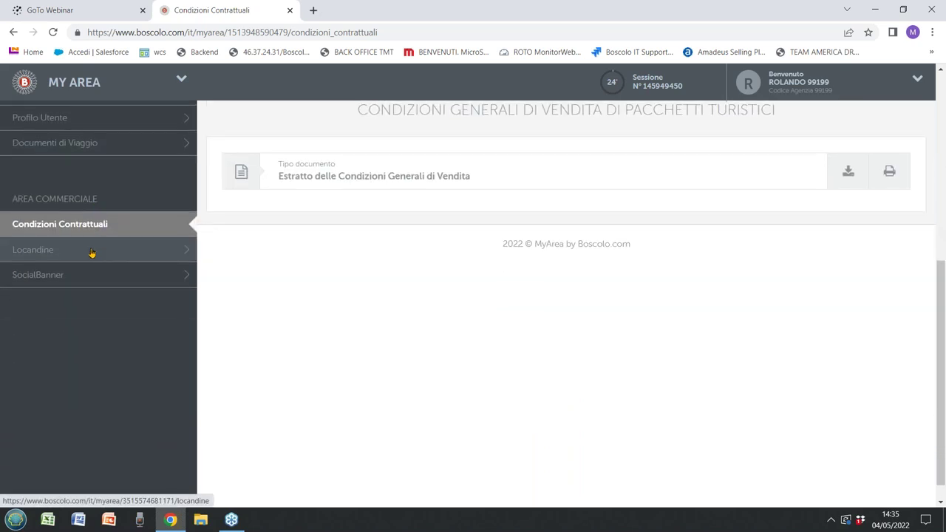
left_click(91, 254)
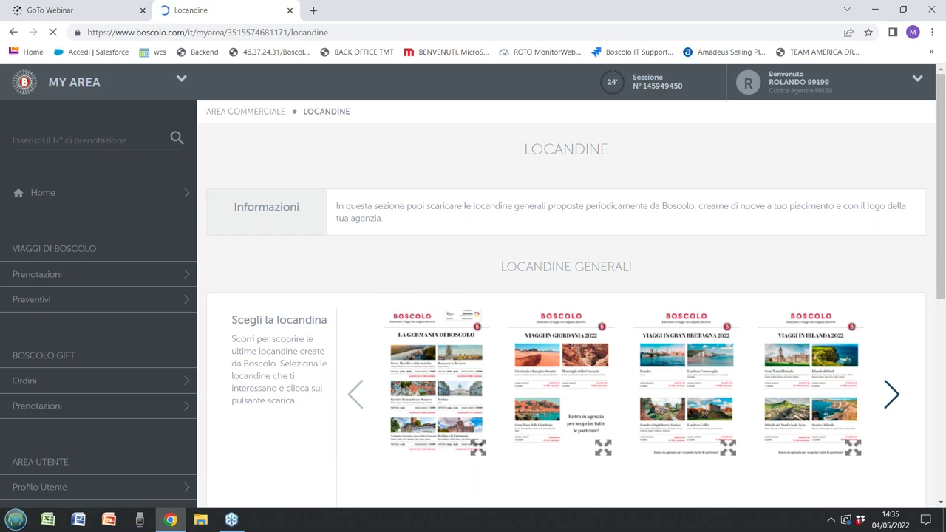
left_click(890, 393)
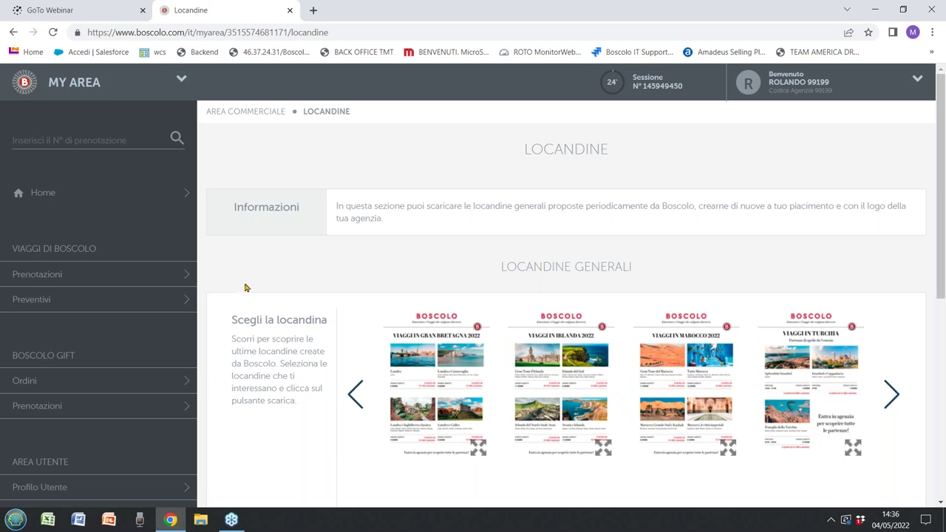
scroll(178, 267, "down", 4)
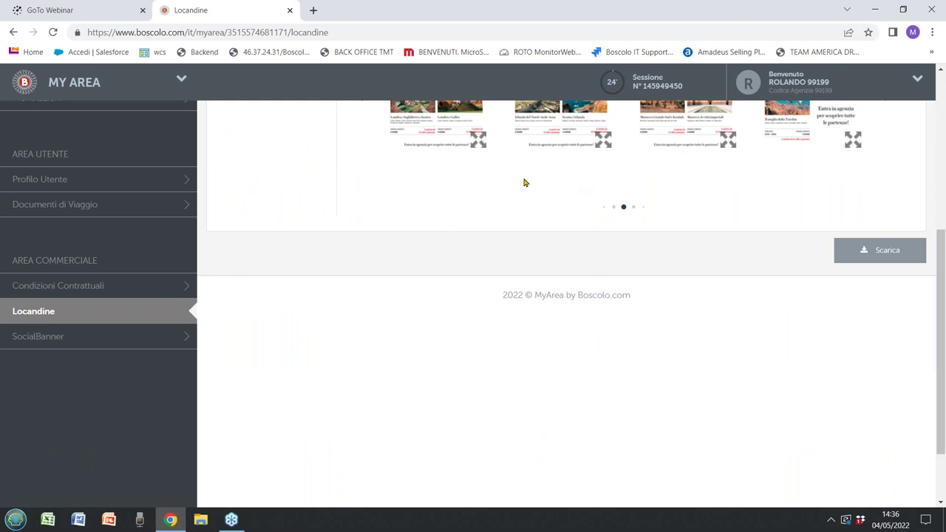
scroll(521, 207, "up", 2)
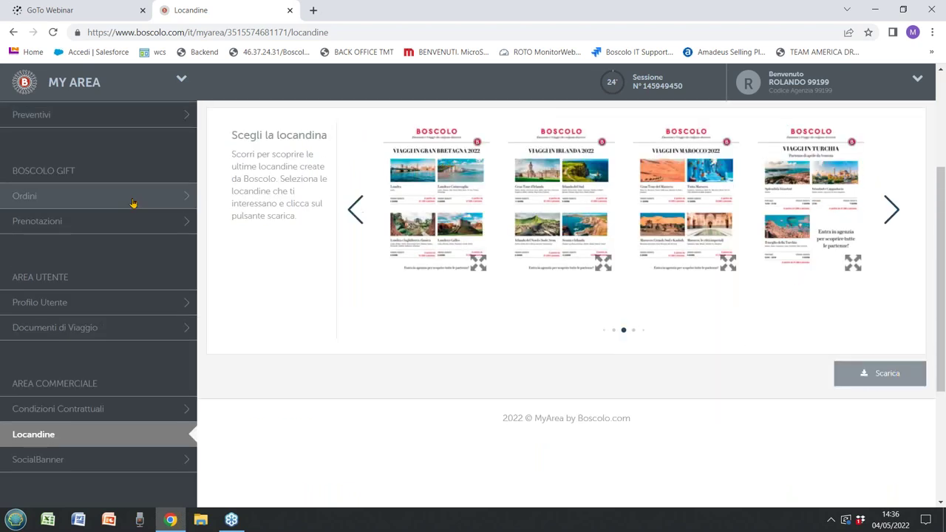
- Open the SocialBanner section and review the social post options and downloadable promotional banners
scroll(135, 229, "down", 3)
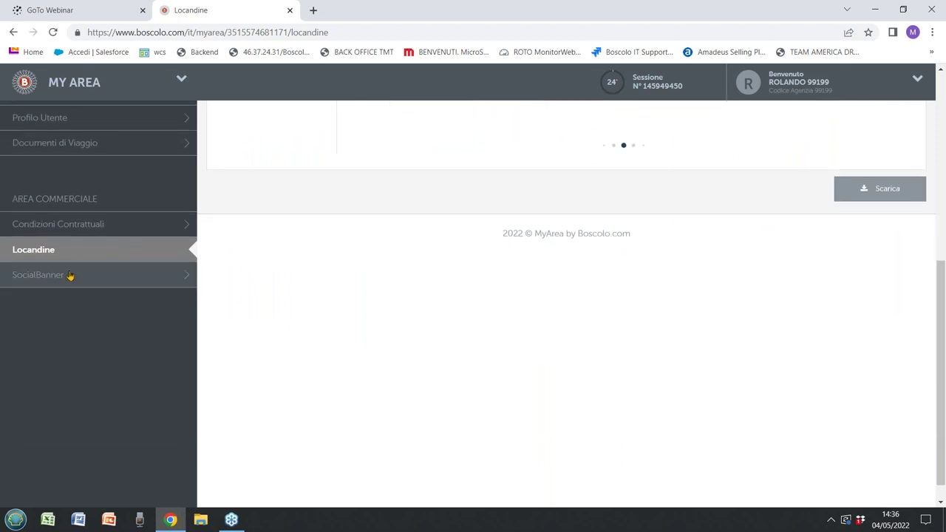
left_click(71, 278)
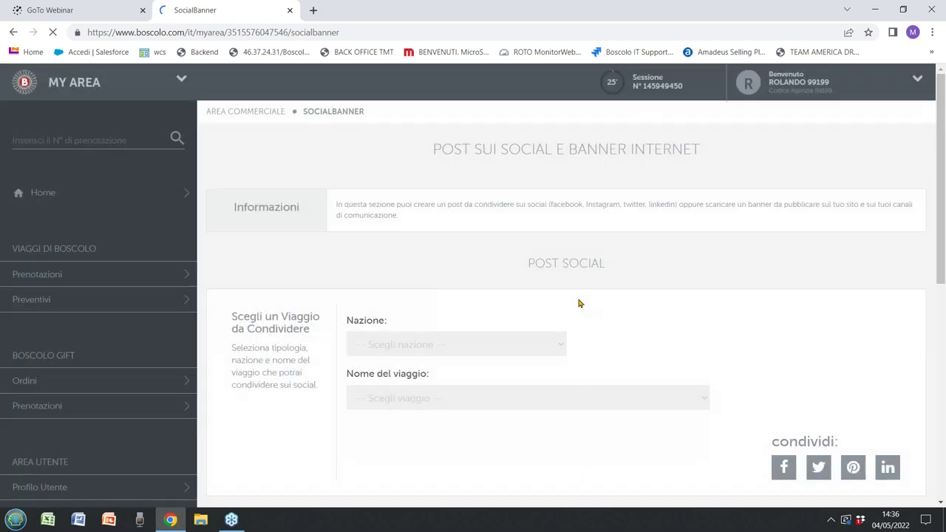
scroll(602, 312, "down", 2)
scroll(575, 339, "down", 3)
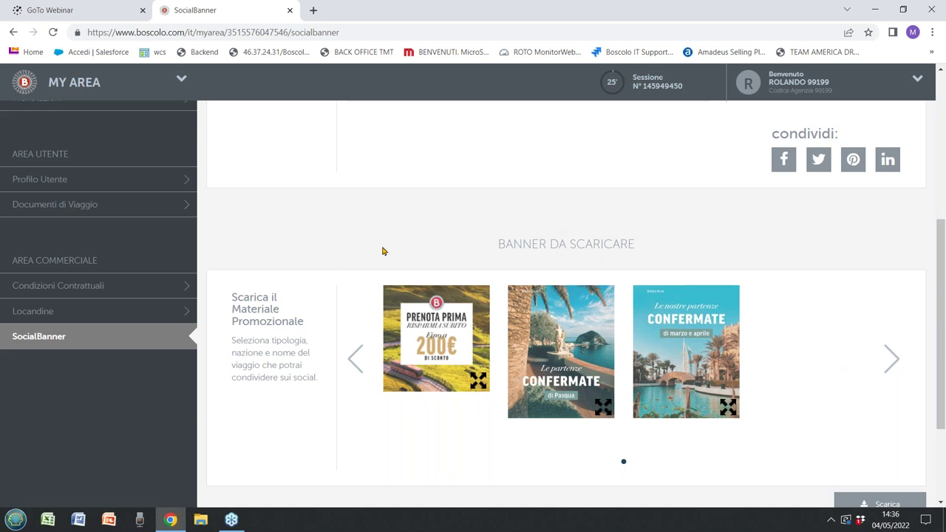
- Leave My Area and return to the main Boscolo website
scroll(502, 254, "up", 3)
scroll(502, 254, "up", 2)
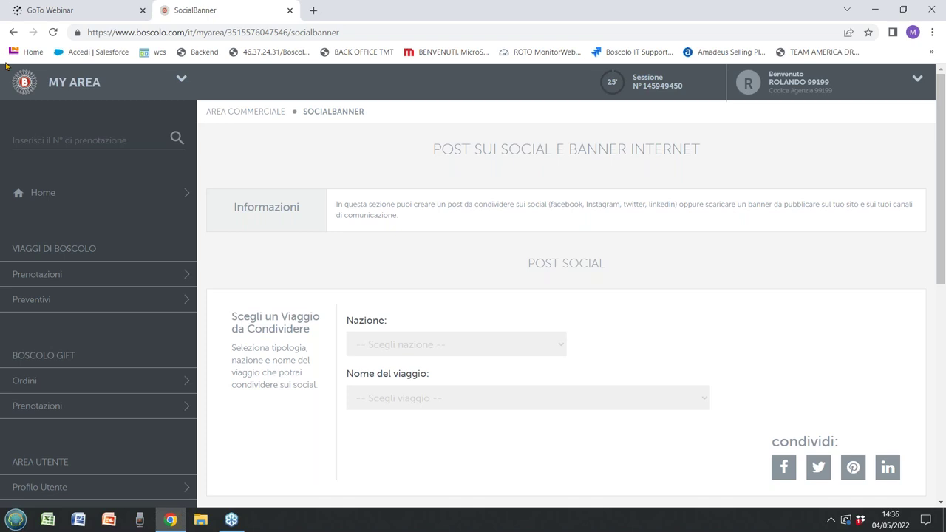
mouse_move(34, 88)
left_click(59, 116)
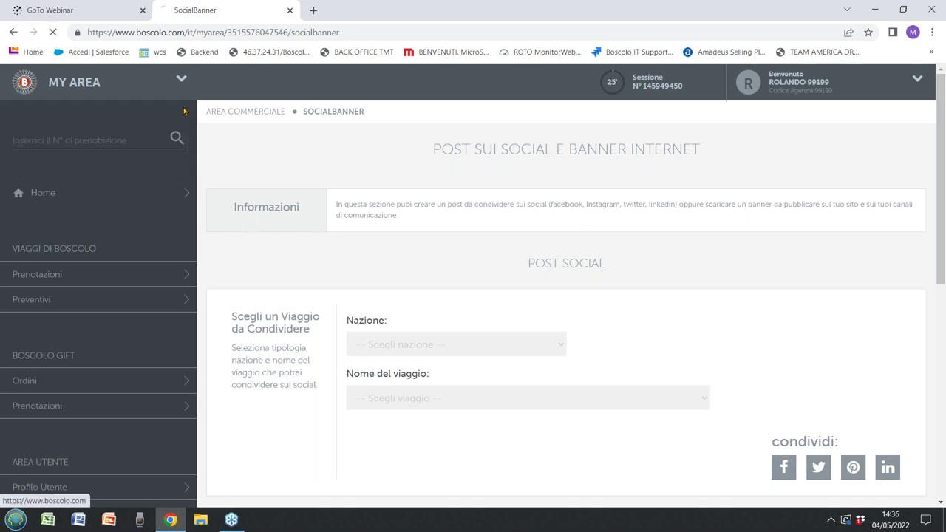